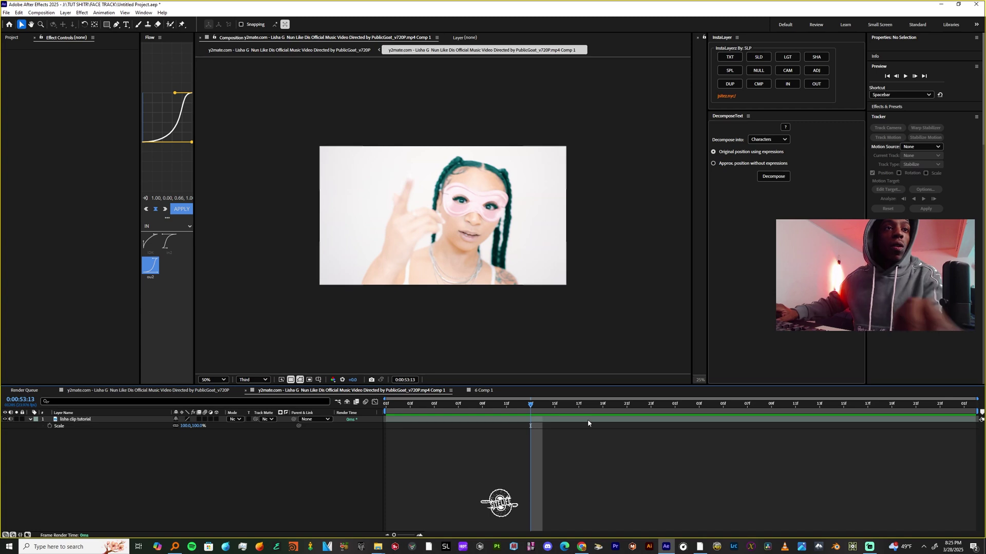
Apply Mocha AE to the lisha clip tutorial layer, and outline and track the pink eye mask in it.
{"action": "mouse_move", "coordinate": [533, 405]}
{"action": "left_mouse_down"}
{"action": "mouse_move", "coordinate": [414, 437]}
{"action": "mouse_move", "coordinate": [380, 464]}
{"action": "left_mouse_up"}
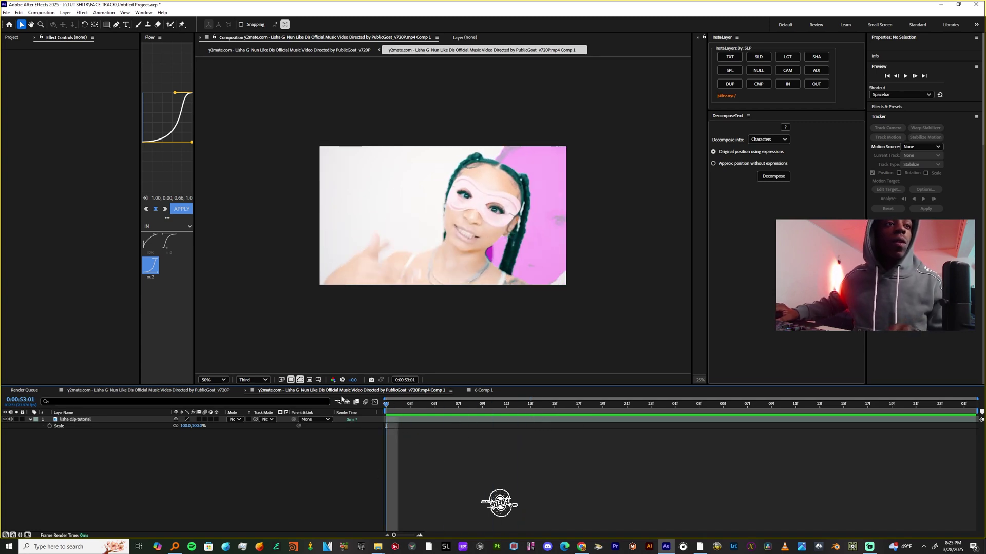
{"action": "left_click", "coordinate": [414, 421]}
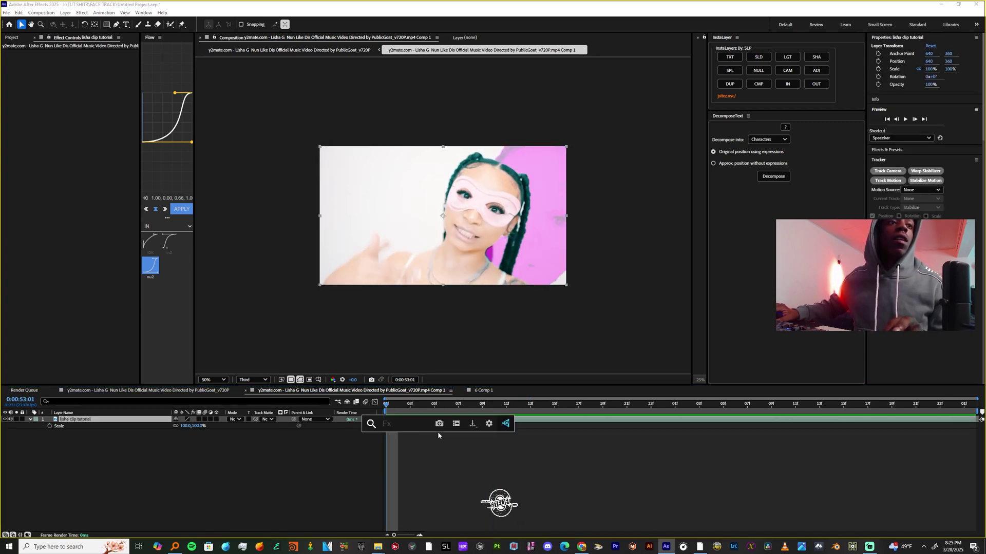
{"action": "key", "text": "ctrl+space"}
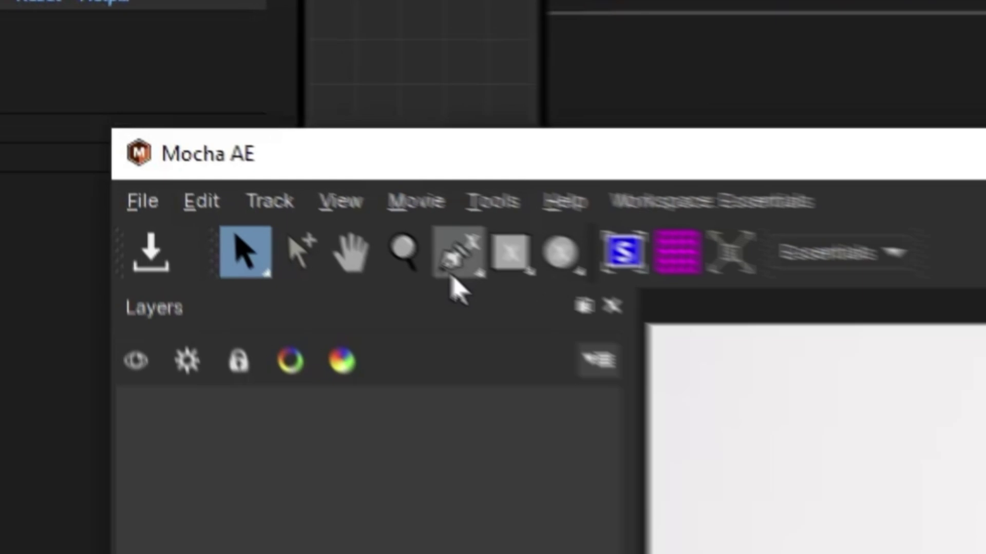
{"action": "left_click", "coordinate": [187, 117]}
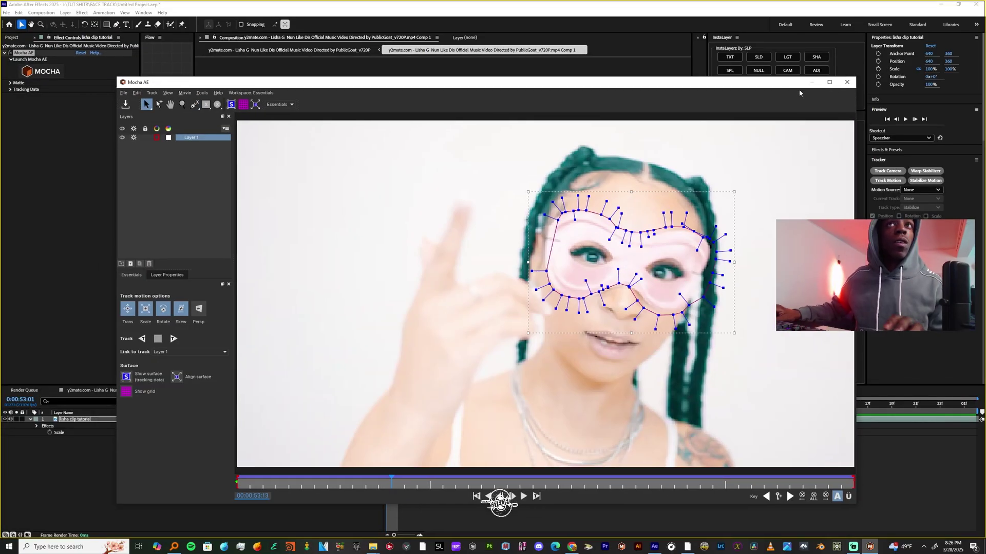
{"action": "left_click", "coordinate": [848, 83]}
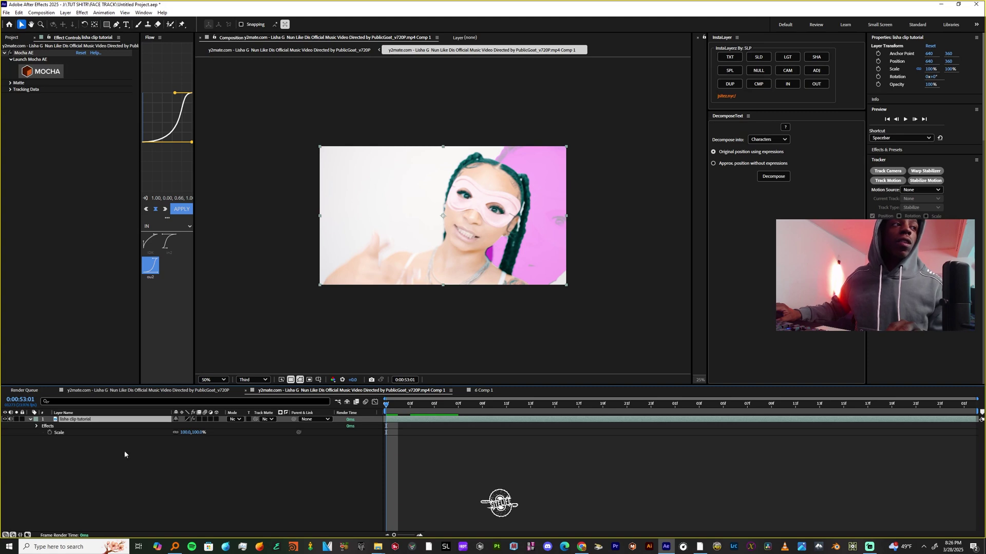
Add a null object, create track data in the clip's Mocha AE effect, and export it to the null as Transform.
{"action": "left_click", "coordinate": [65, 13]}
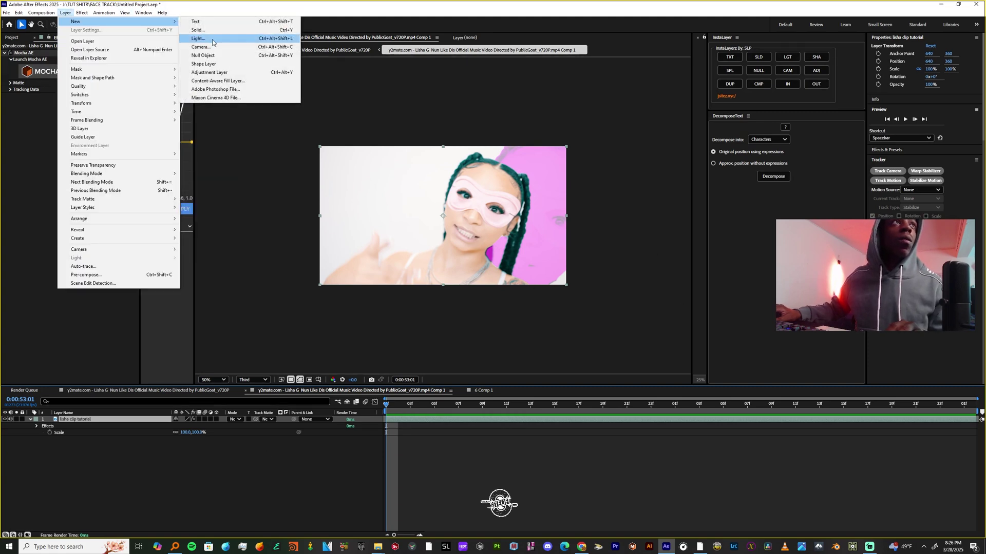
{"action": "left_click", "coordinate": [760, 74]}
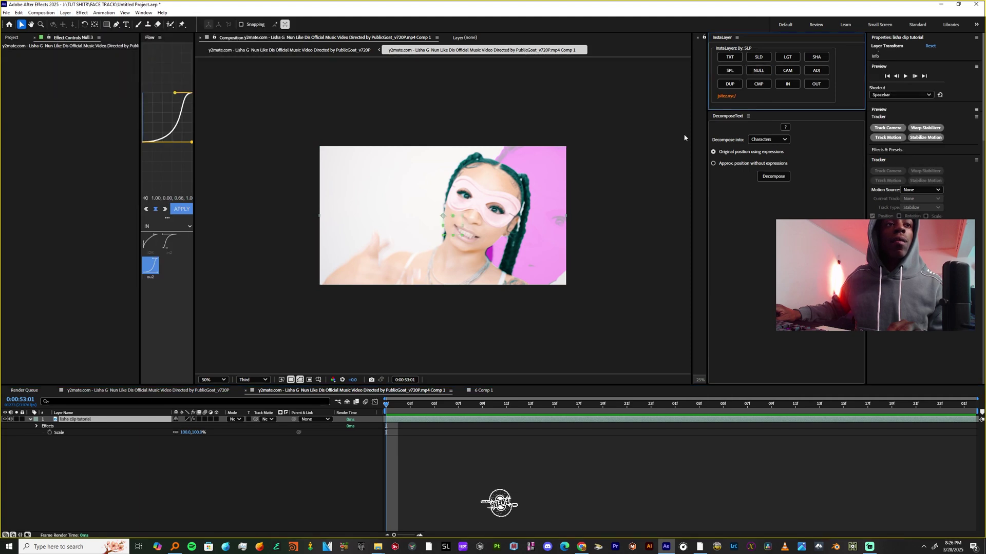
{"action": "left_click", "coordinate": [10, 90]}
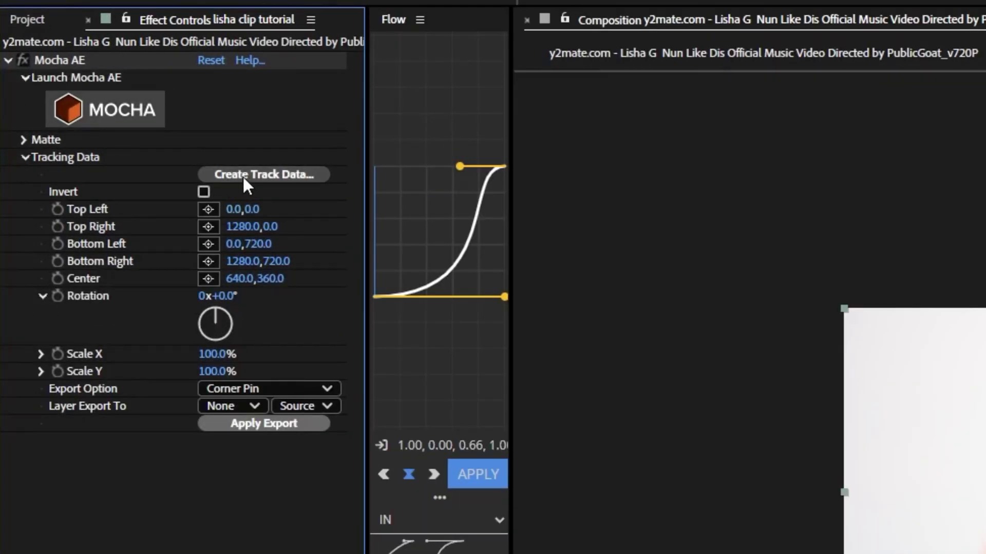
{"action": "left_click", "coordinate": [242, 174]}
{"action": "left_click", "coordinate": [255, 389]}
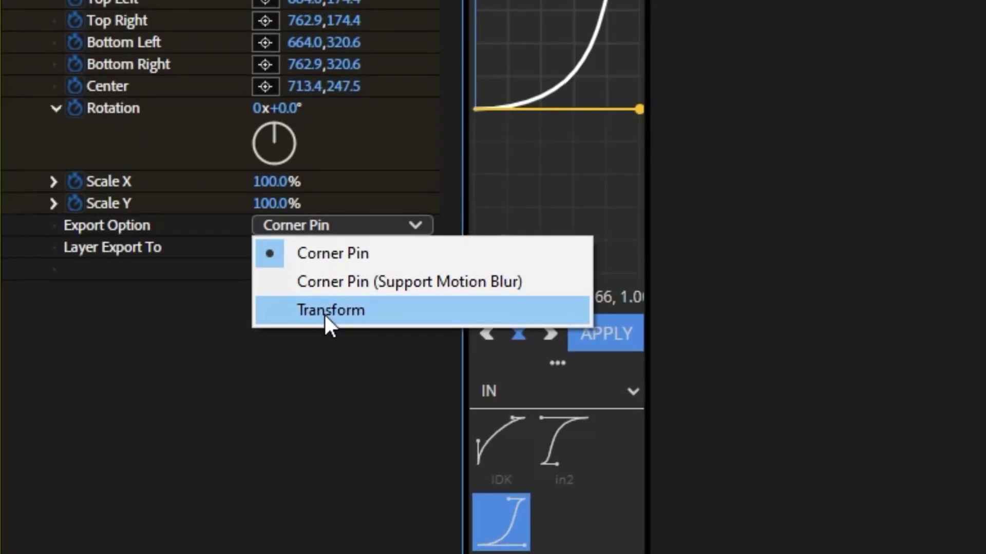
{"action": "left_click", "coordinate": [324, 314]}
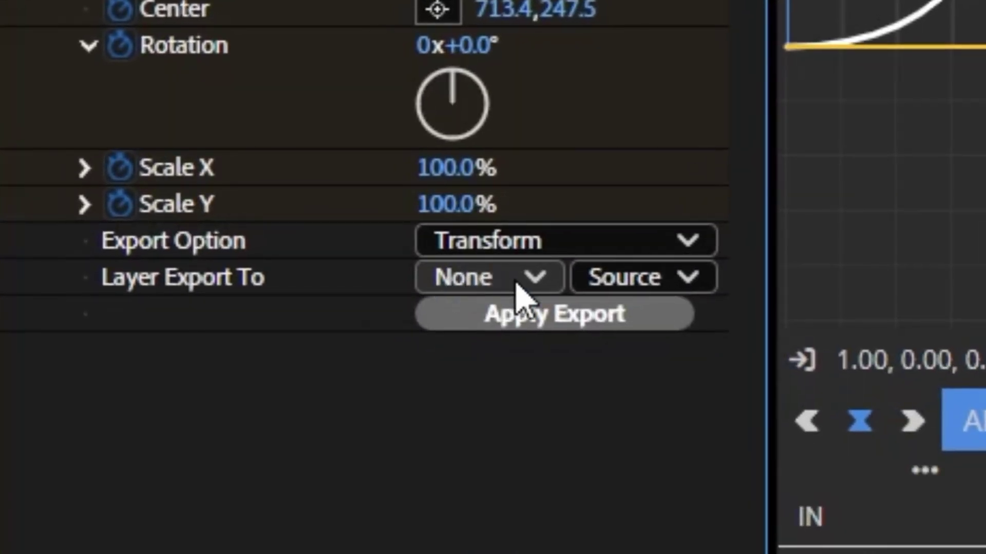
{"action": "left_click", "coordinate": [515, 282]}
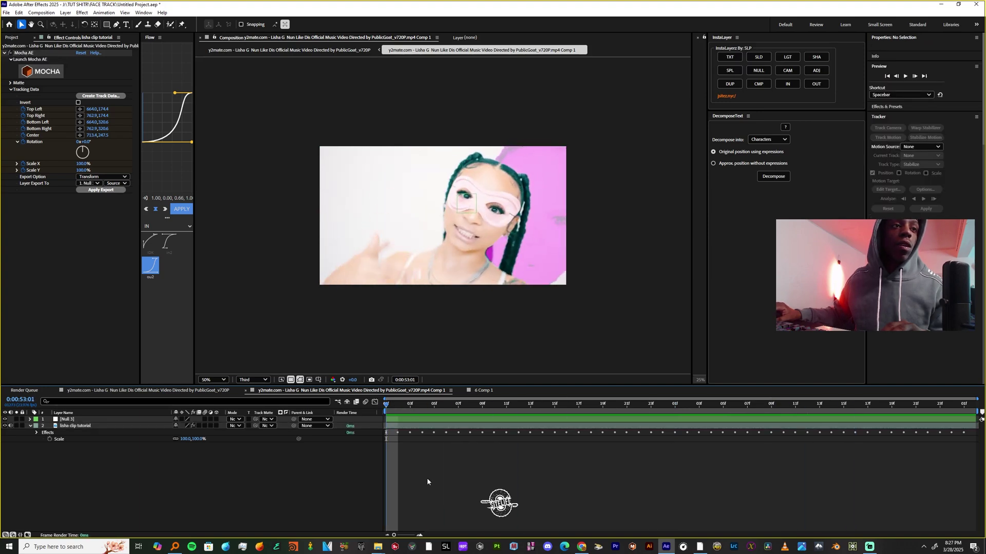
Duplicate the lisha clip tutorial layer, remove Mocha AE from the copy, and rename the copy 1.
{"action": "left_click", "coordinate": [77, 425]}
{"action": "key", "text": "ctrl+d"}
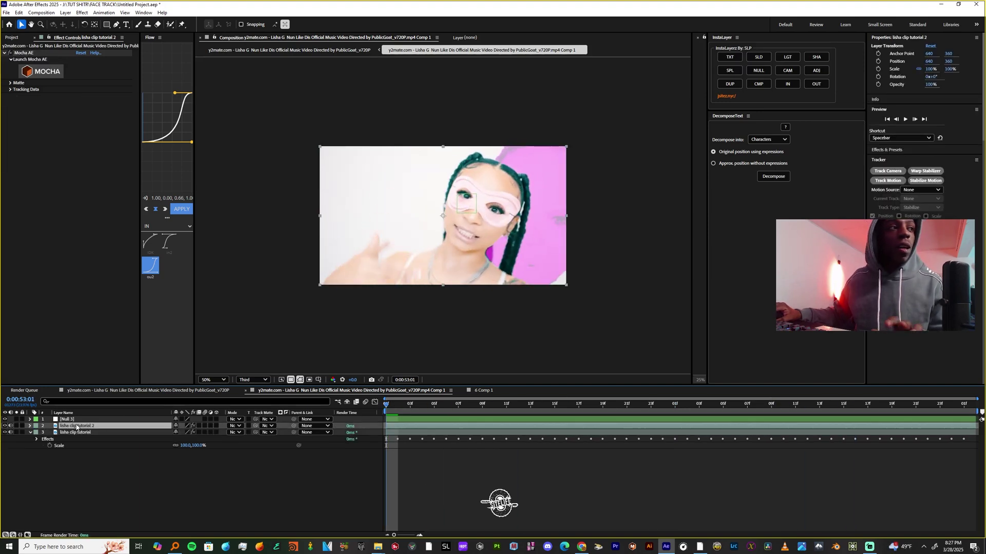
{"action": "left_click", "coordinate": [31, 52]}
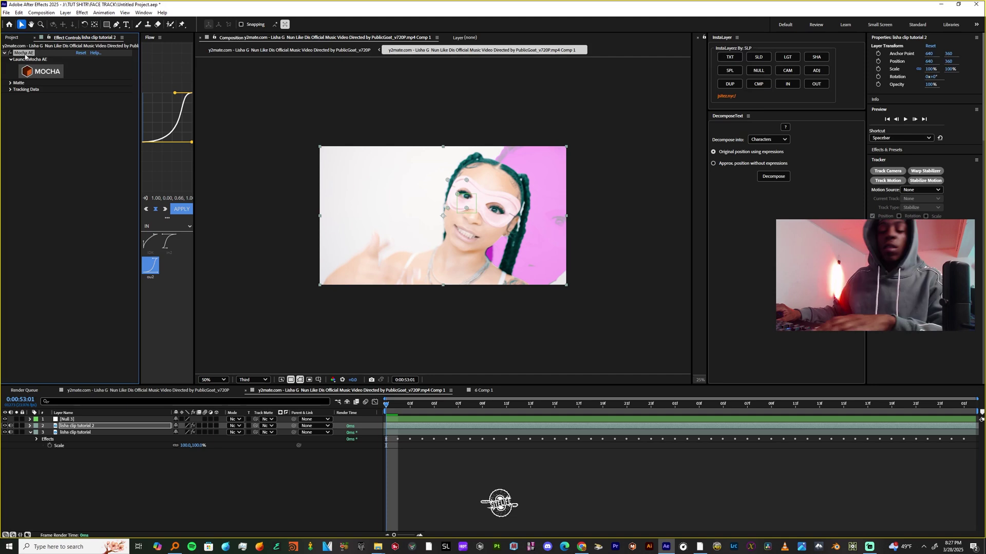
{"action": "key", "text": "Delete"}
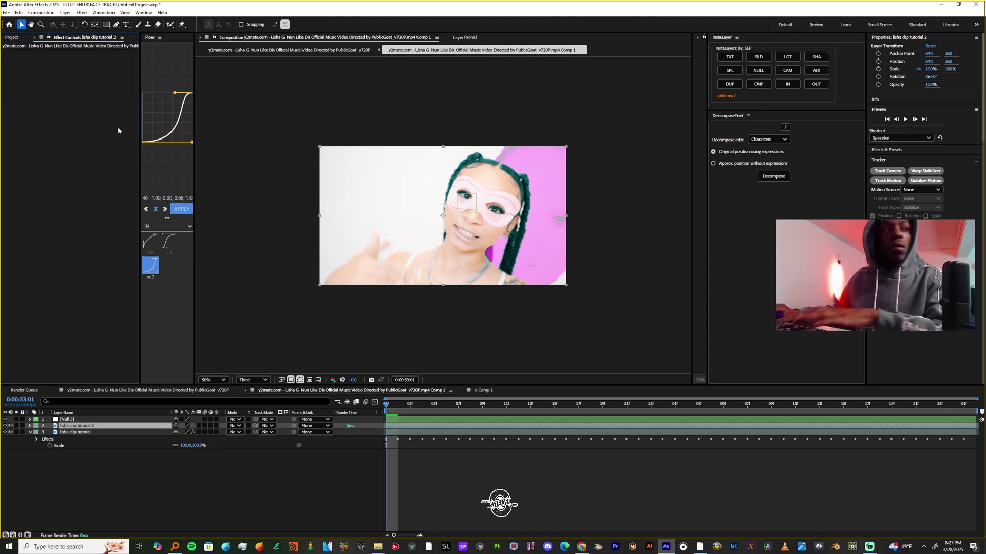
{"action": "double_click", "coordinate": [81, 427]}
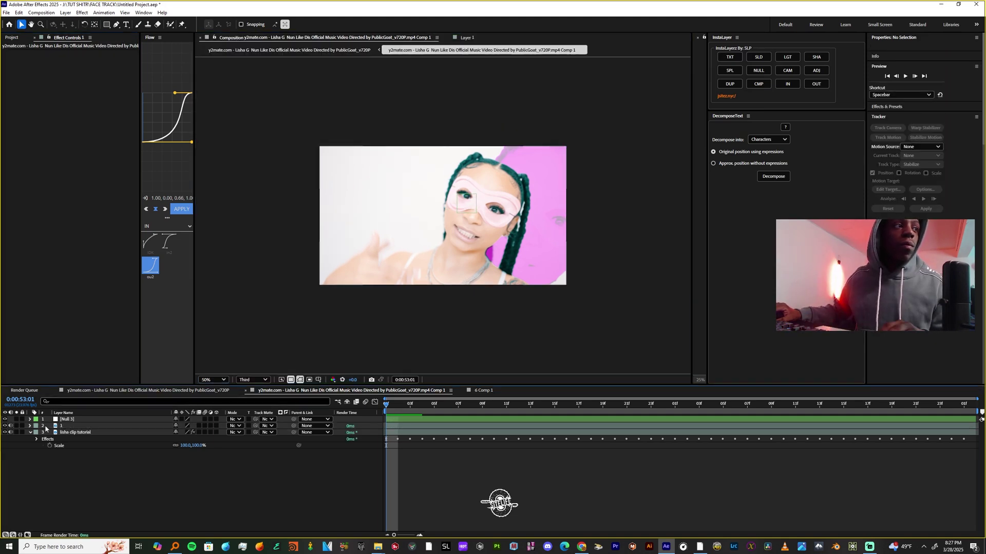
At 0:00:53:16, mask layer 1 with a rectangle around one eye and check the cutout in solo.
{"action": "left_click", "coordinate": [59, 426]}
{"action": "key", "text": "space"}
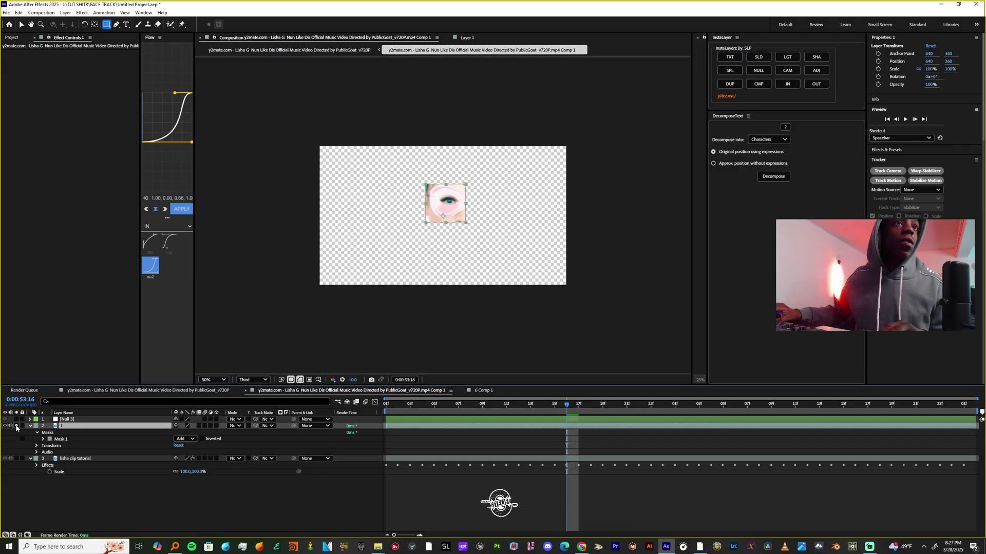
{"action": "left_click", "coordinate": [16, 426]}
{"action": "left_click", "coordinate": [438, 517]}
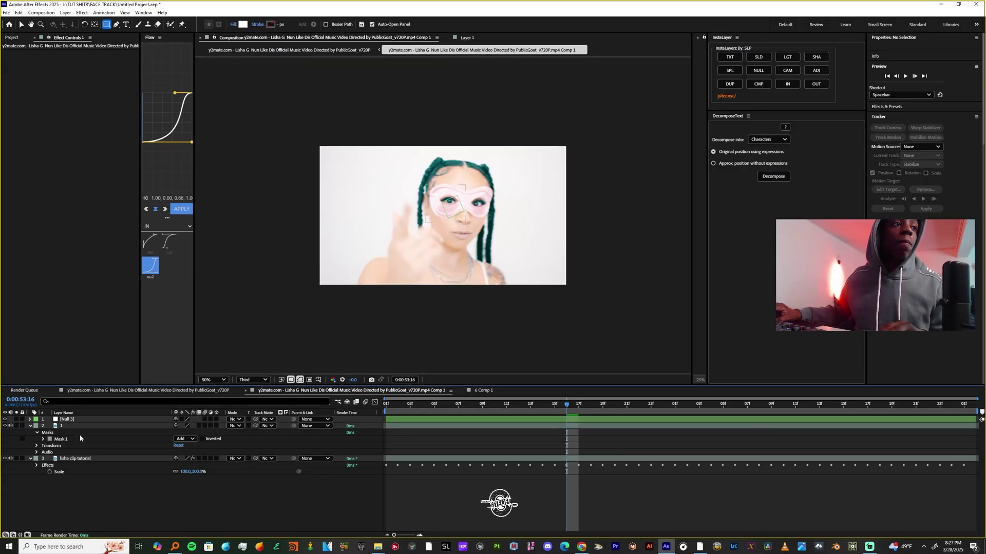
Duplicate layer 1 and fit a rectangular cutout around the second eye.
{"action": "left_click", "coordinate": [80, 426]}
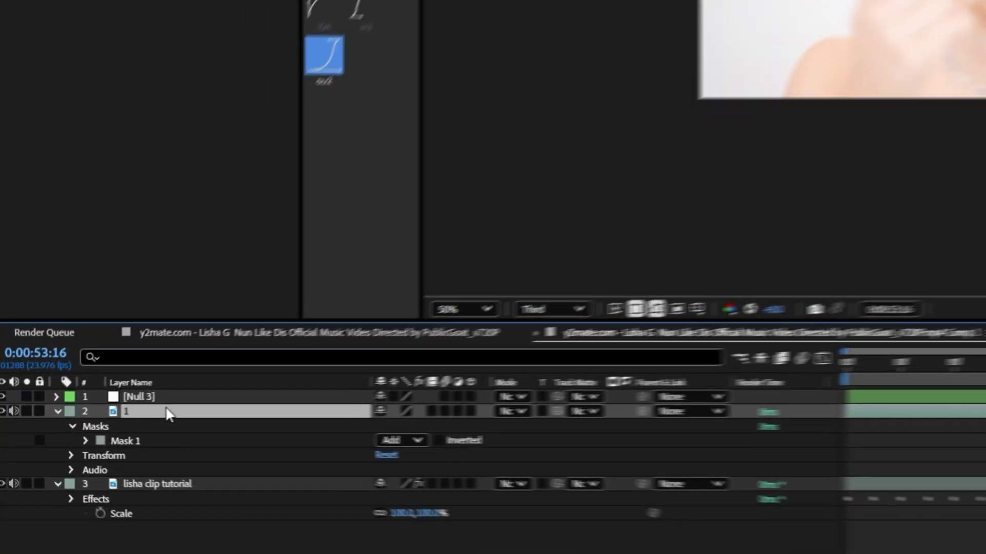
{"action": "key", "text": "ctrl+d"}
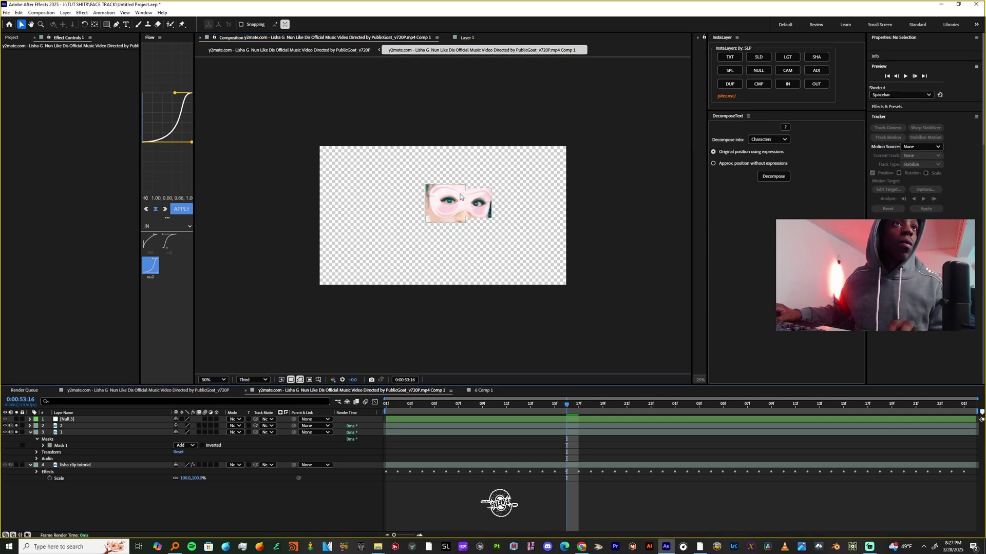
{"action": "left_click_drag", "start_coordinate": [460, 197], "coordinate": [423, 213]}
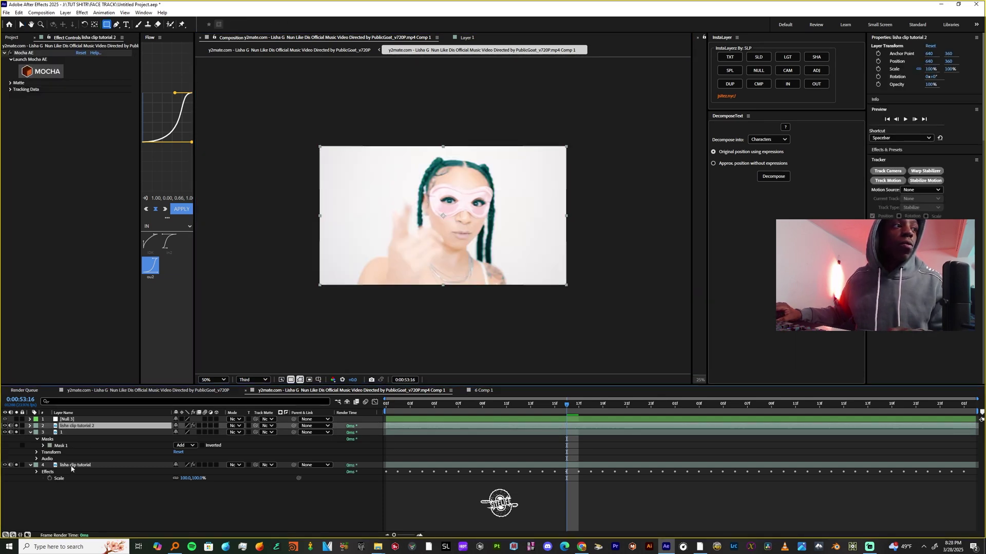
Duplicate the original clip above layer 1 and mask the copy with a rectangle around the mouth.
{"action": "left_click", "coordinate": [72, 466]}
{"action": "left_click", "coordinate": [74, 426]}
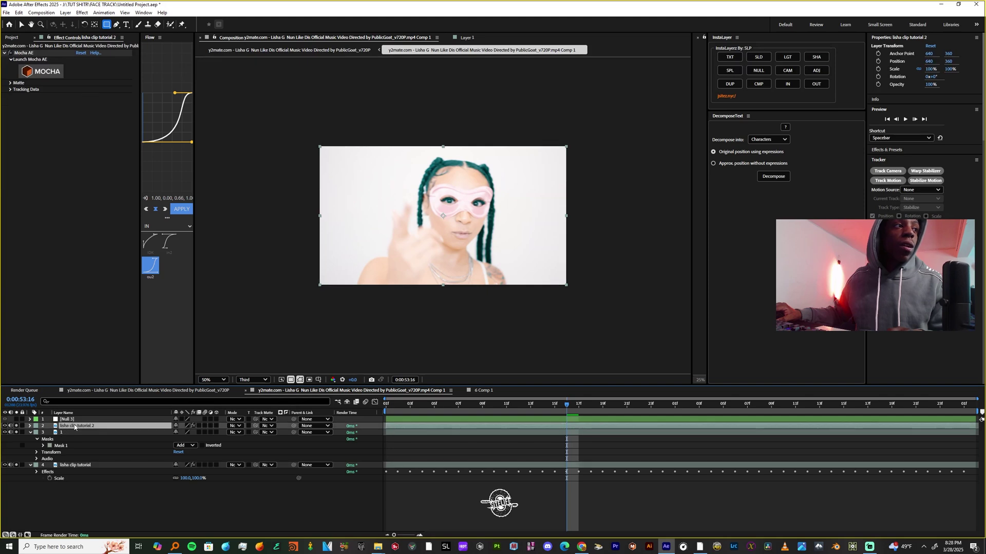
{"action": "left_click_drag", "start_coordinate": [448, 225], "coordinate": [467, 247]}
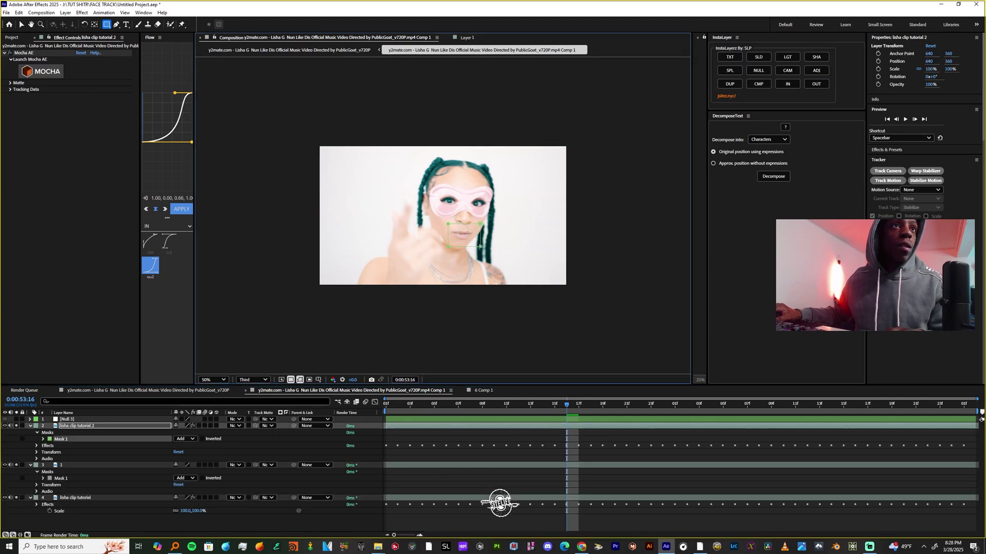
{"action": "left_click", "coordinate": [17, 498]}
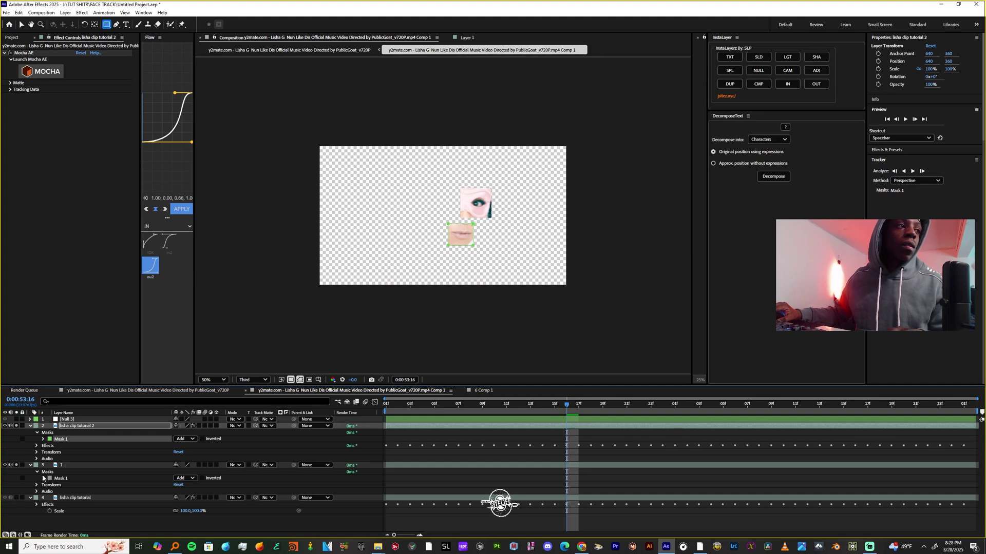
Duplicate the original clip again, place the copy directly below the null, and fit a rectangular mask around the remaining eye.
{"action": "left_click", "coordinate": [73, 498]}
{"action": "key", "text": "ctrl+d"}
{"action": "left_click_drag", "start_coordinate": [73, 498], "coordinate": [70, 426]}
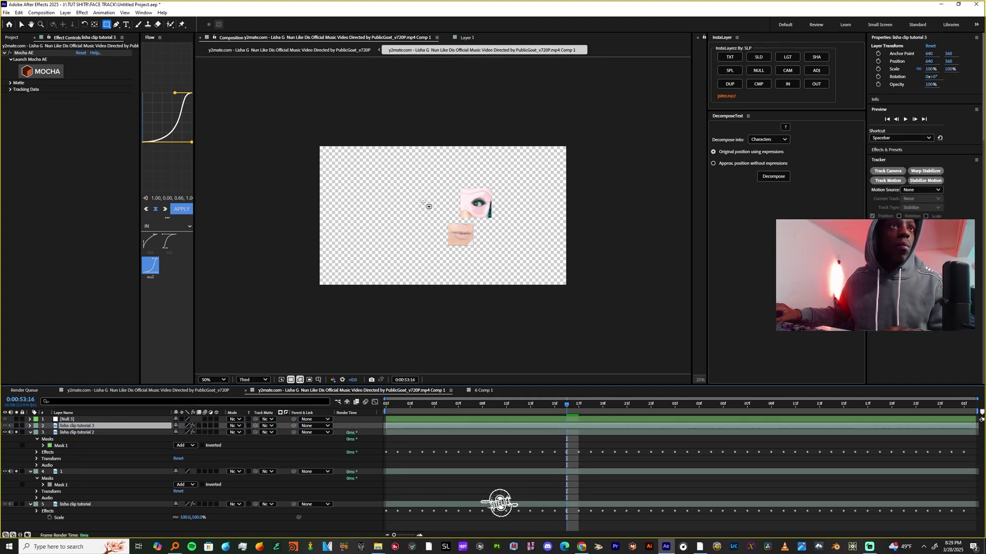
{"action": "left_click_drag", "start_coordinate": [426, 188], "coordinate": [453, 218]}
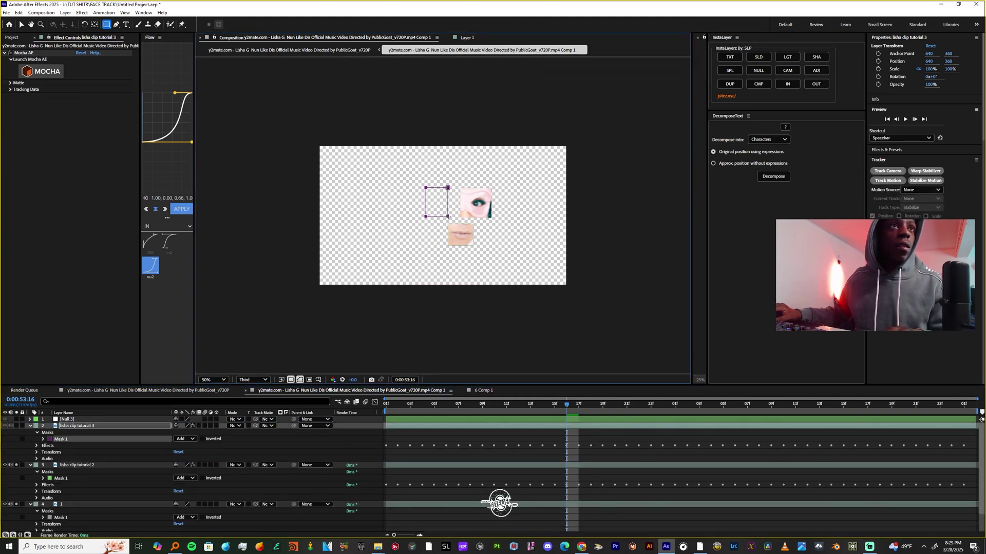
{"action": "left_click", "coordinate": [17, 426]}
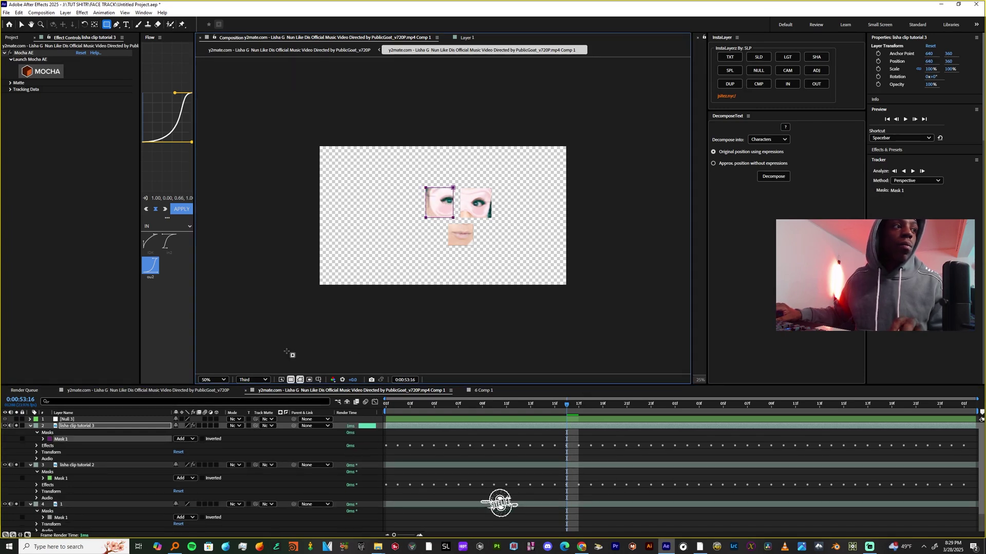
{"action": "key", "text": "v"}
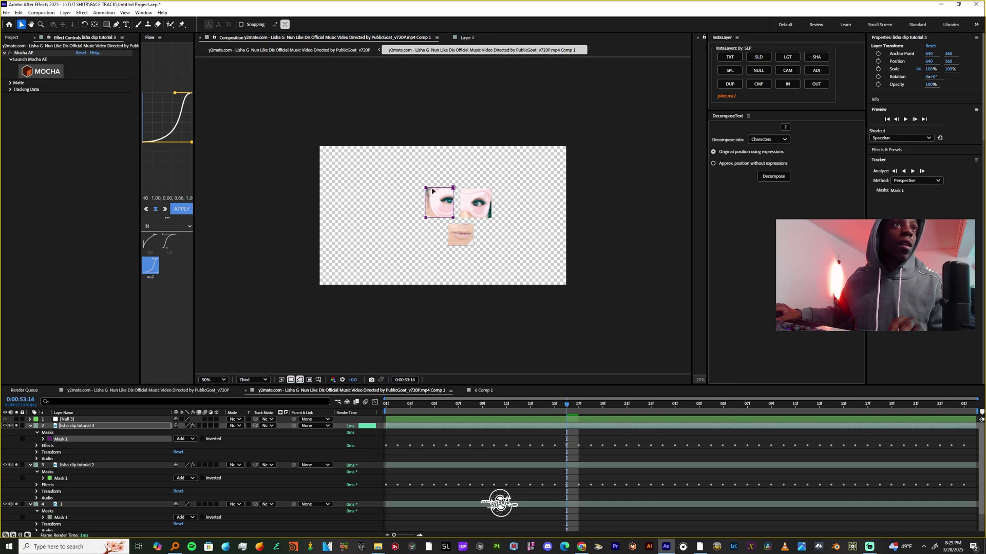
{"action": "left_click_drag", "start_coordinate": [433, 205], "coordinate": [439, 207]}
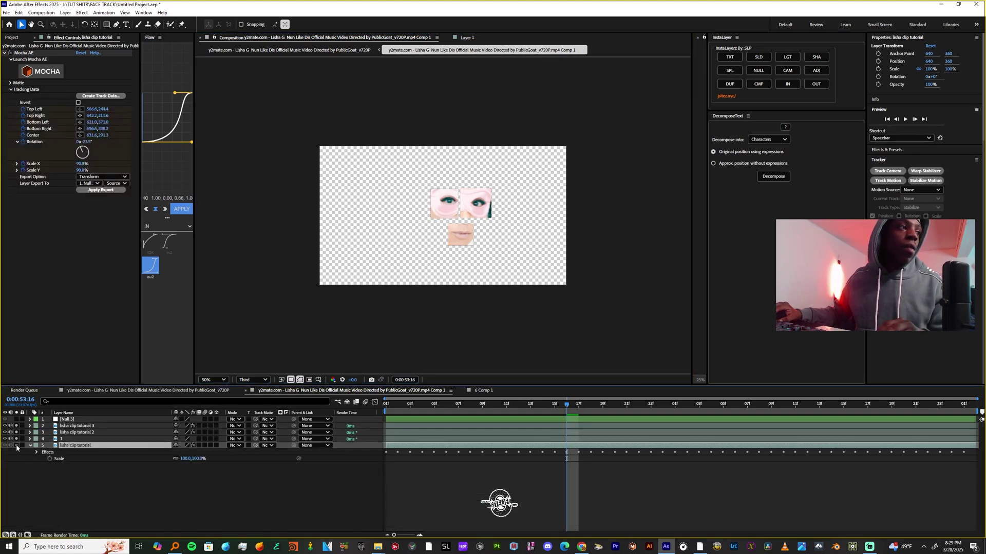
Show the original clip again, parent the three masked layers to Null 3, and make them and the null 3D.
{"action": "left_click", "coordinate": [16, 446]}
{"action": "left_click", "coordinate": [236, 482]}
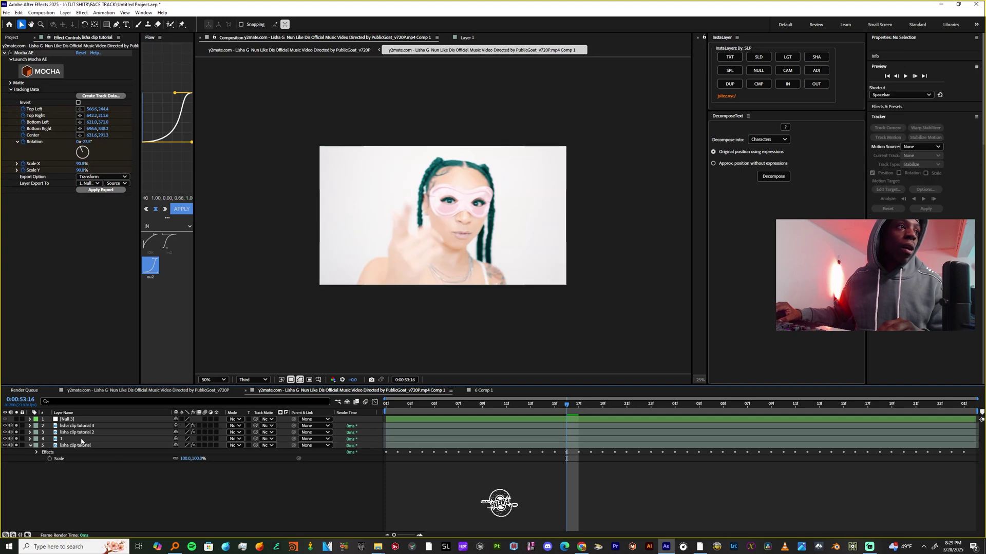
{"action": "left_click", "coordinate": [80, 431]}
{"action": "left_click", "coordinate": [77, 438]}
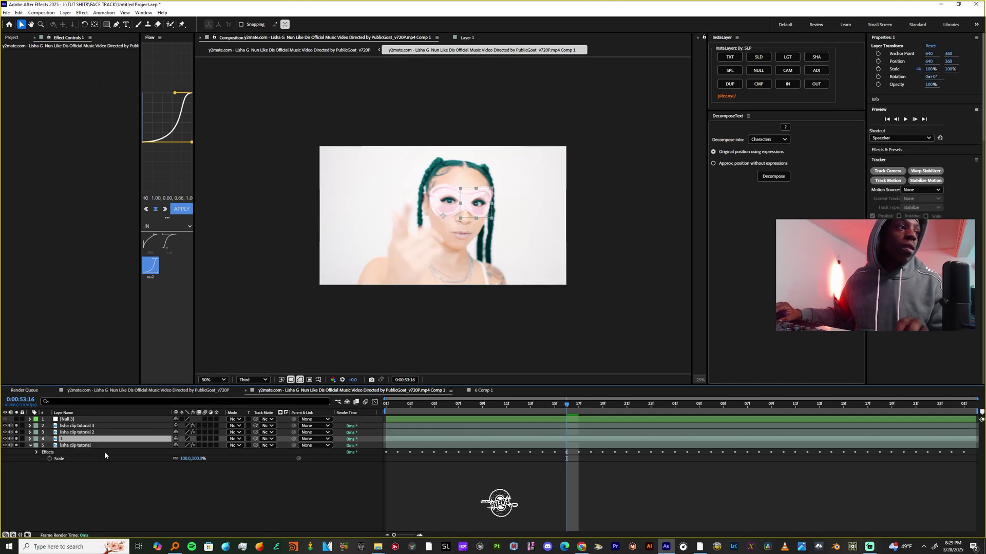
{"action": "left_click", "coordinate": [70, 426], "text": "shift"}
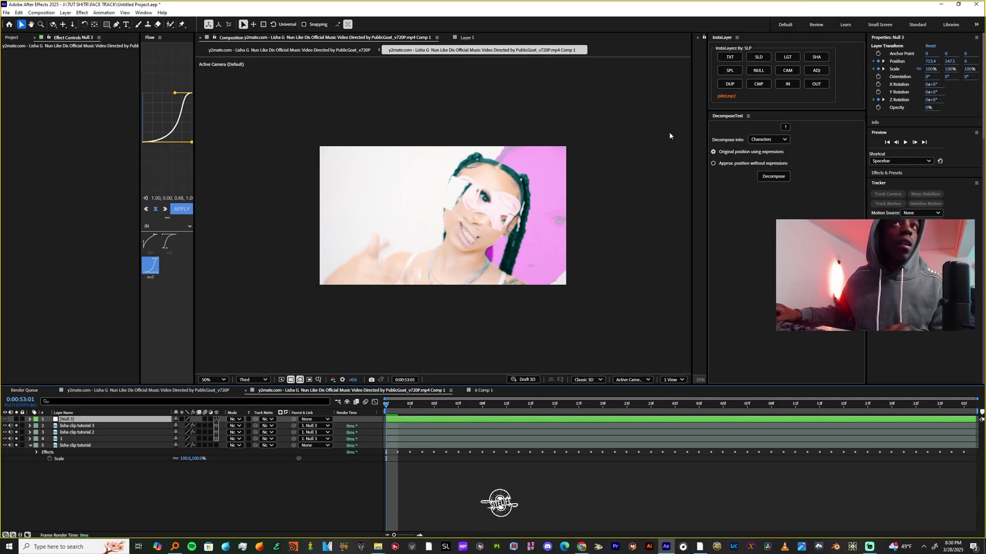
Add a camera layer and set the Z position of the three masked layers to -540.
{"action": "left_click", "coordinate": [793, 74]}
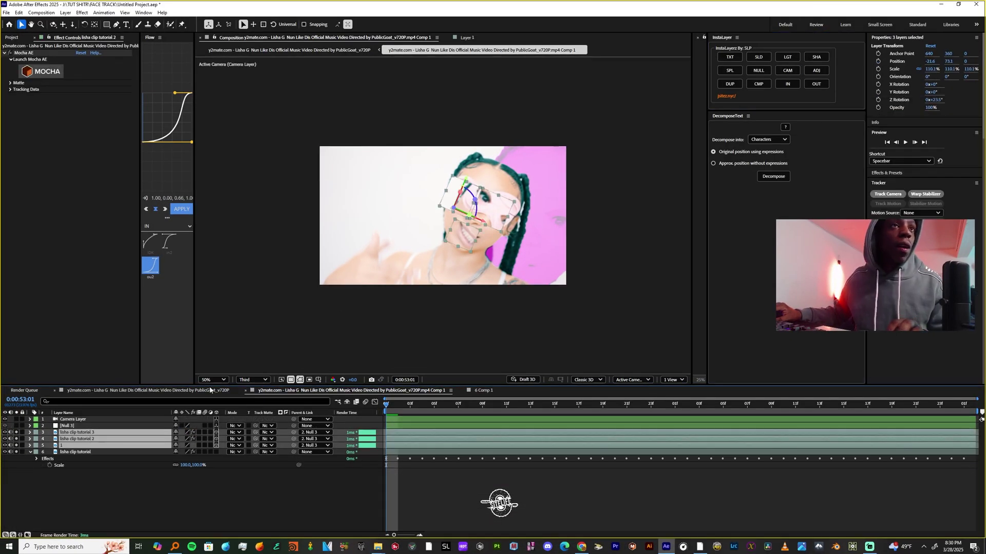
{"action": "key", "text": "p"}
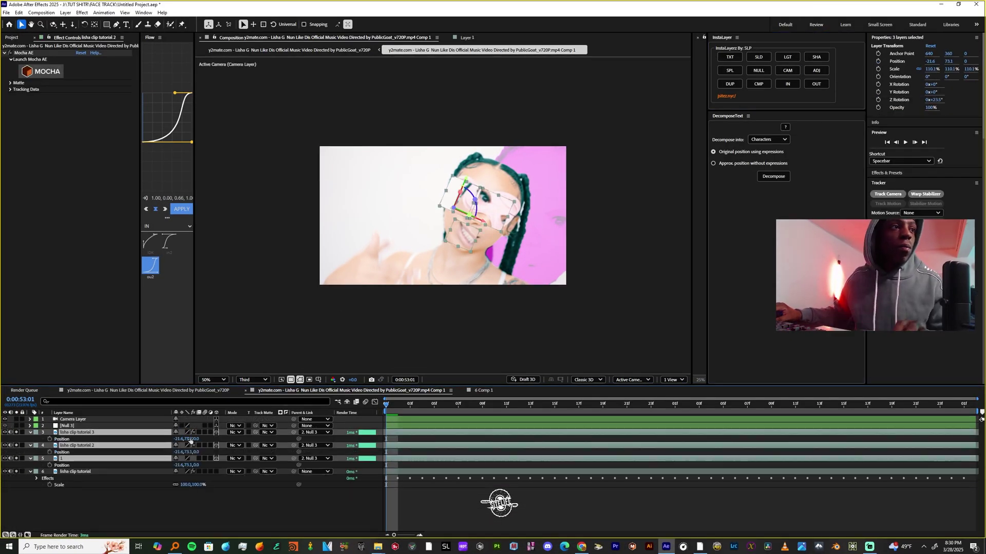
{"action": "left_click_drag", "start_coordinate": [196, 439], "coordinate": [22, 427]}
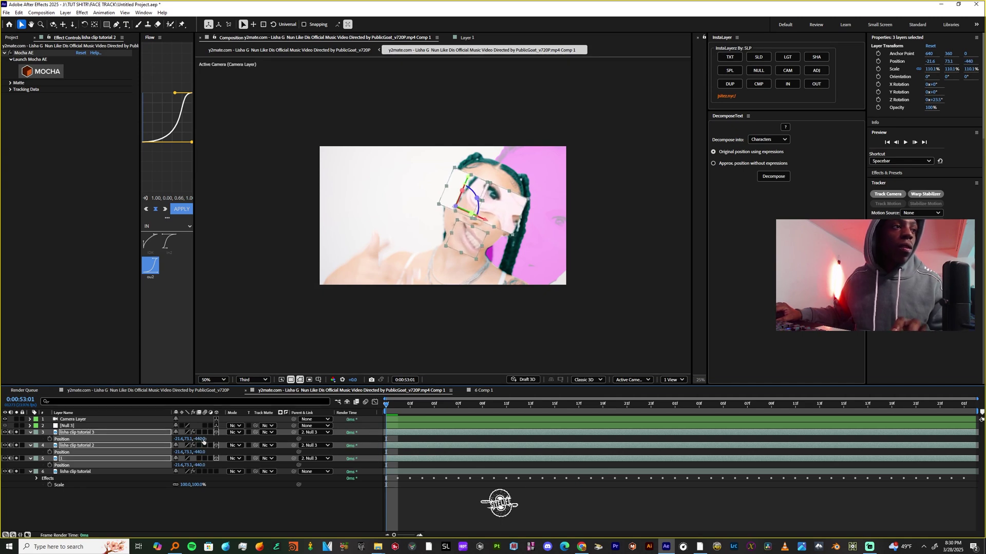
{"action": "left_click_drag", "start_coordinate": [203, 440], "coordinate": [186, 469]}
Shift the layer 1 eye cutout sideways by setting its X position to 58.4.
{"action": "left_click", "coordinate": [84, 502]}
{"action": "left_click", "coordinate": [84, 459]}
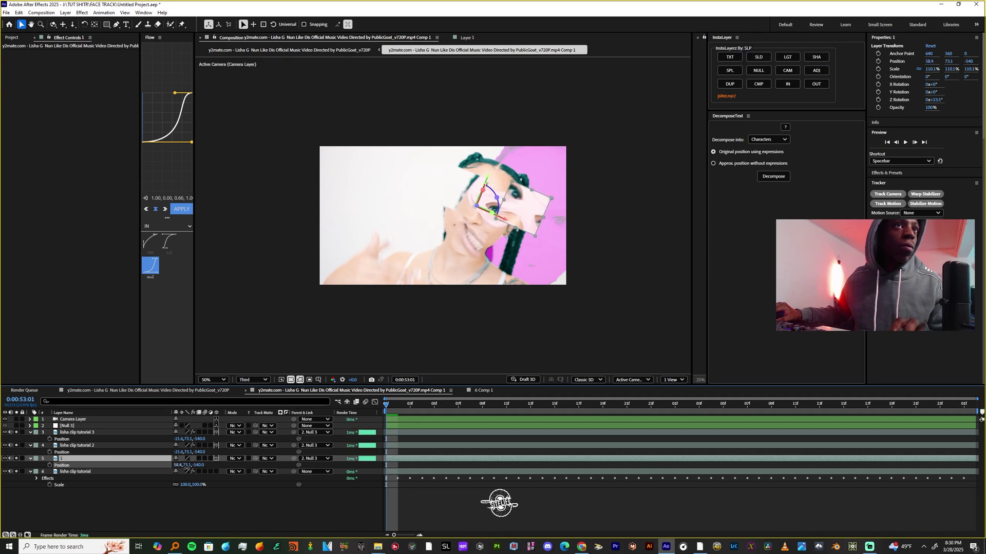
{"action": "key", "text": "Return"}
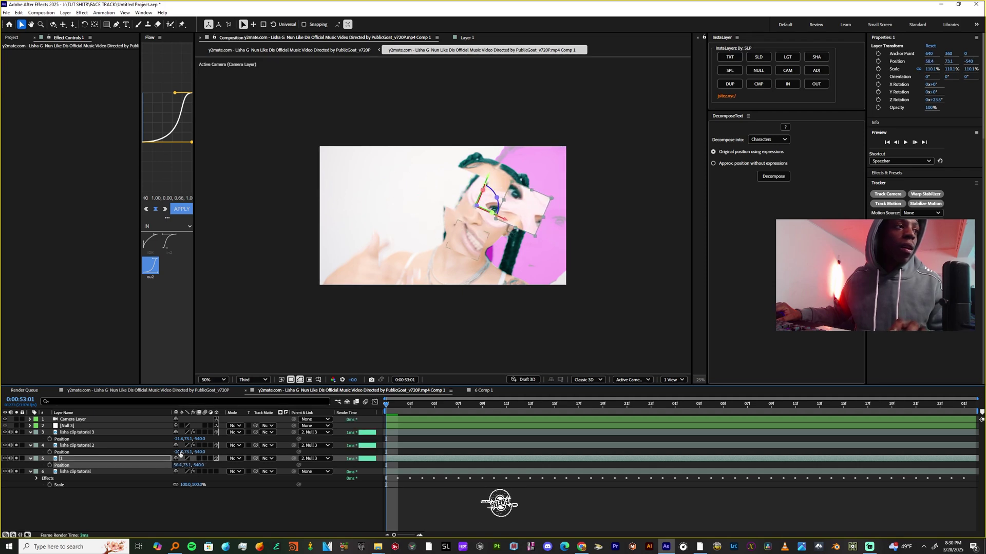
{"action": "left_click_drag", "start_coordinate": [180, 452], "coordinate": [116, 453]}
{"action": "key", "text": "ctrl+z"}
{"action": "key", "text": "ctrl+z"}
{"action": "key", "text": "ctrl+z"}
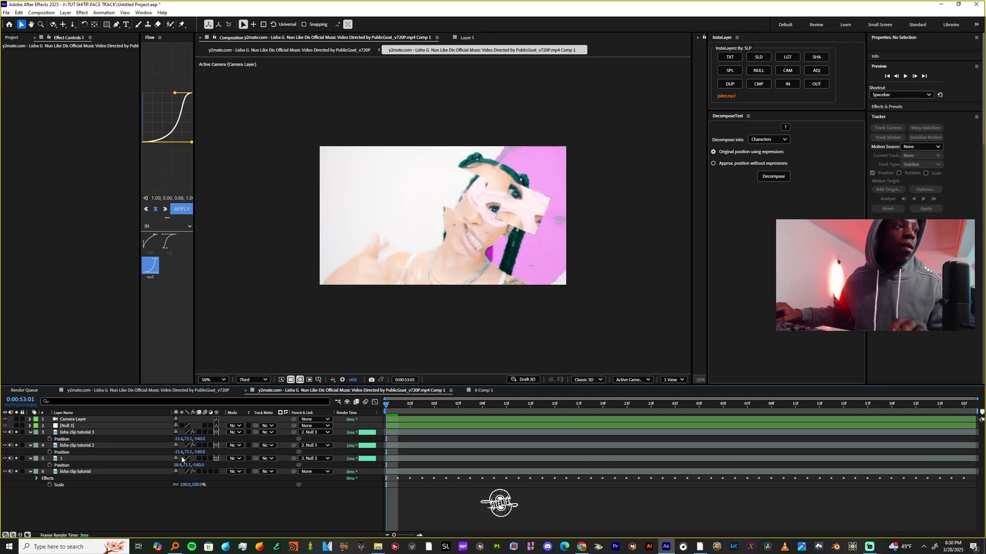
Set the X position of lisha clip tutorial 3 to -121.6 and the position of lisha clip tutorial 2 to -108.6, 95.1, -1379.
{"action": "left_click_drag", "start_coordinate": [178, 439], "coordinate": [172, 439]}
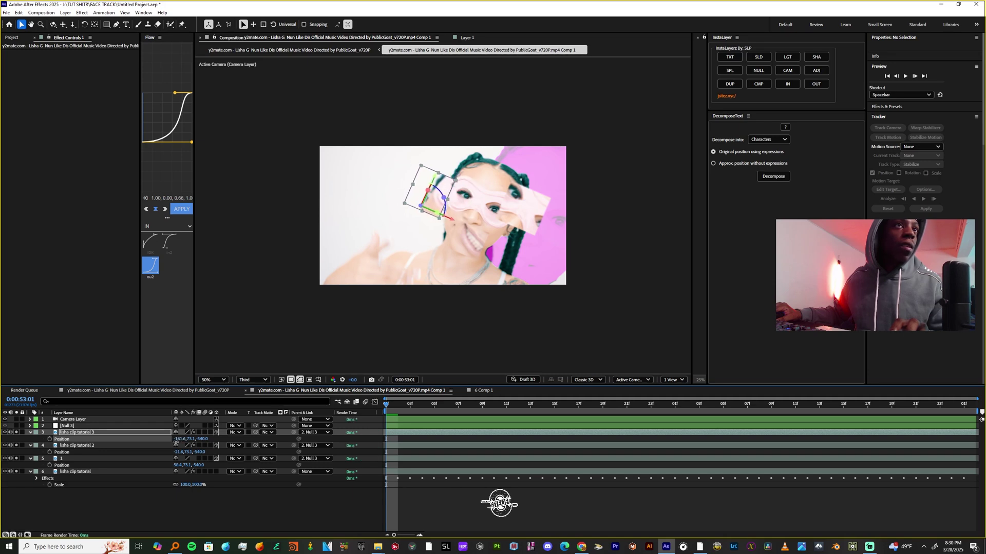
{"action": "left_click", "coordinate": [84, 447]}
{"action": "mouse_move", "coordinate": [189, 453]}
{"action": "left_mouse_down"}
{"action": "mouse_move", "coordinate": [204, 453]}
{"action": "mouse_move", "coordinate": [186, 453]}
{"action": "left_mouse_up"}
{"action": "left_click_drag", "start_coordinate": [188, 453], "coordinate": [134, 452]}
{"action": "left_click_drag", "start_coordinate": [423, 405], "coordinate": [189, 476]}
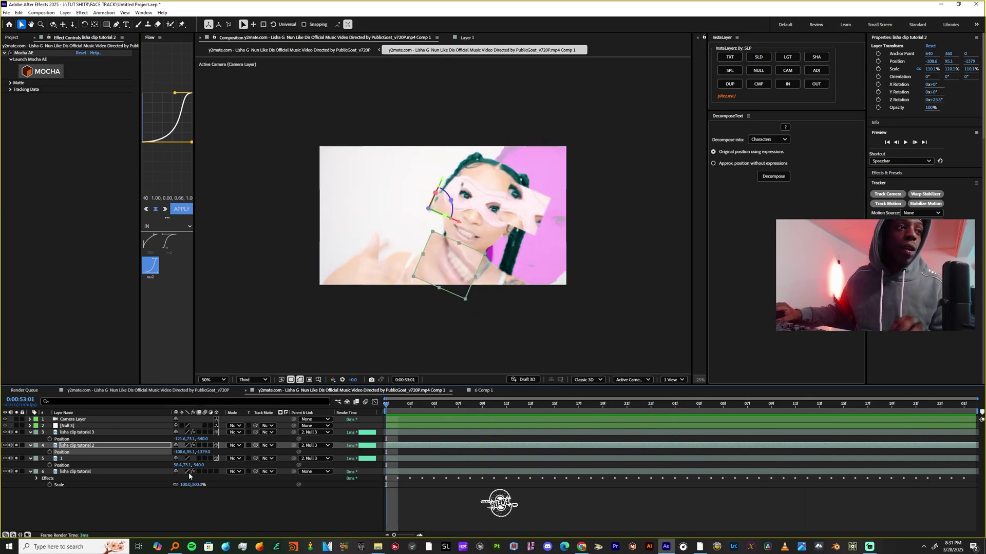
Make the original lisha clip tutorial layer 3D with motion blur and push it back to a Z position of about 1724.
{"action": "left_click", "coordinate": [216, 472]}
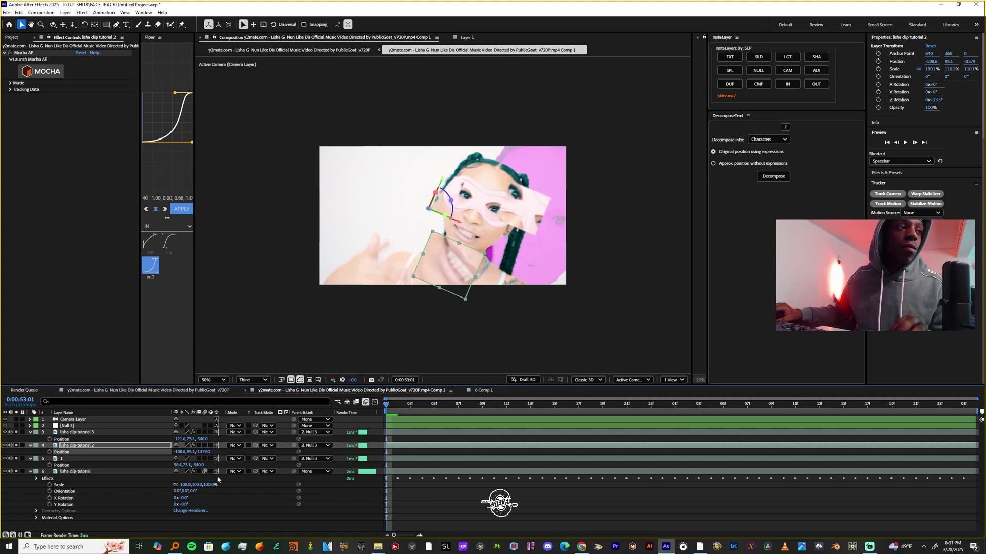
{"action": "left_click", "coordinate": [72, 419]}
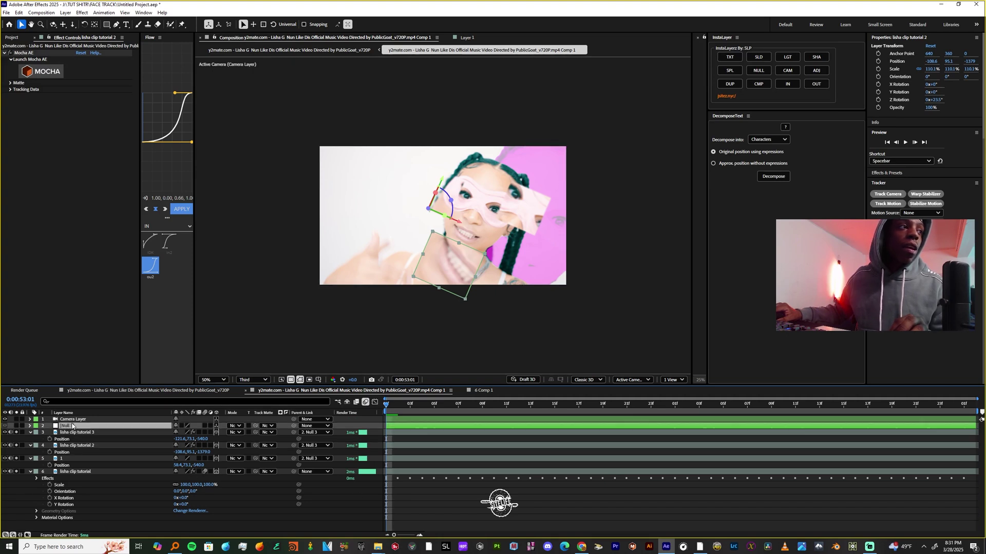
{"action": "left_click", "coordinate": [77, 459]}
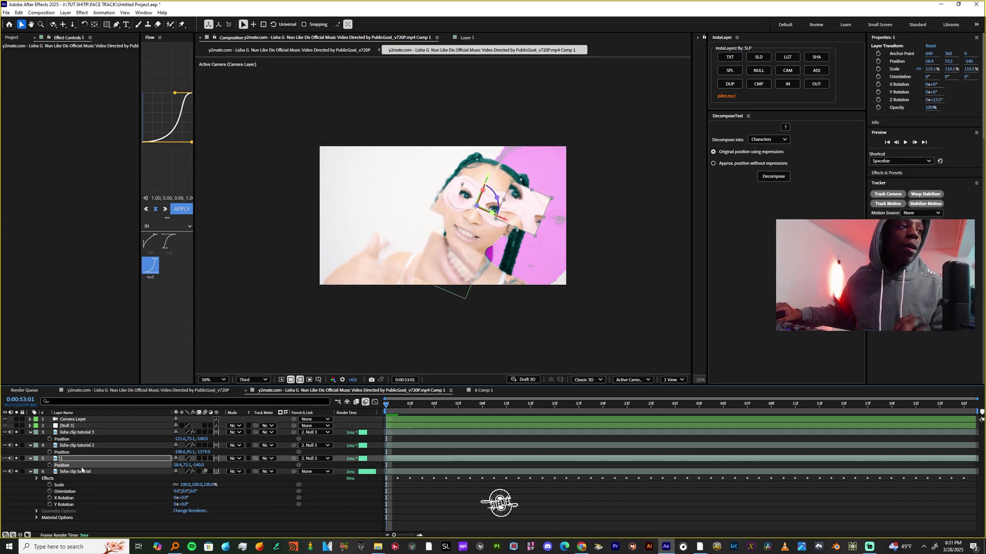
{"action": "left_click", "coordinate": [77, 472]}
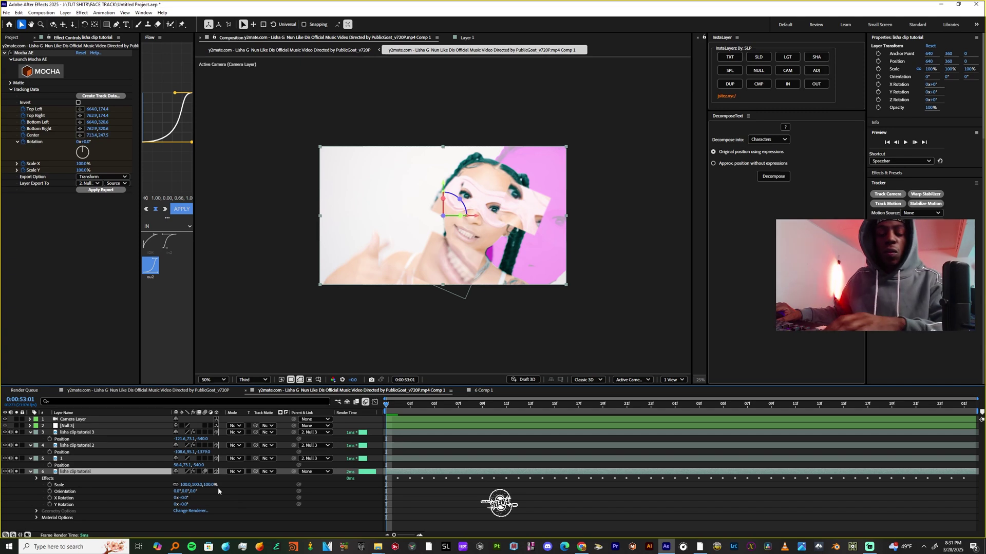
{"action": "key", "text": "p"}
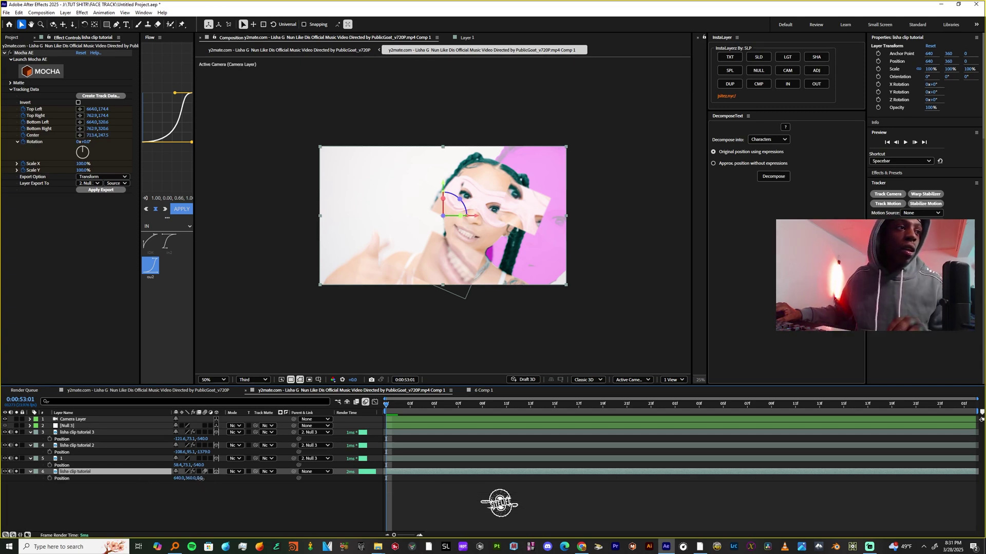
{"action": "left_click_drag", "start_coordinate": [200, 478], "coordinate": [81, 479]}
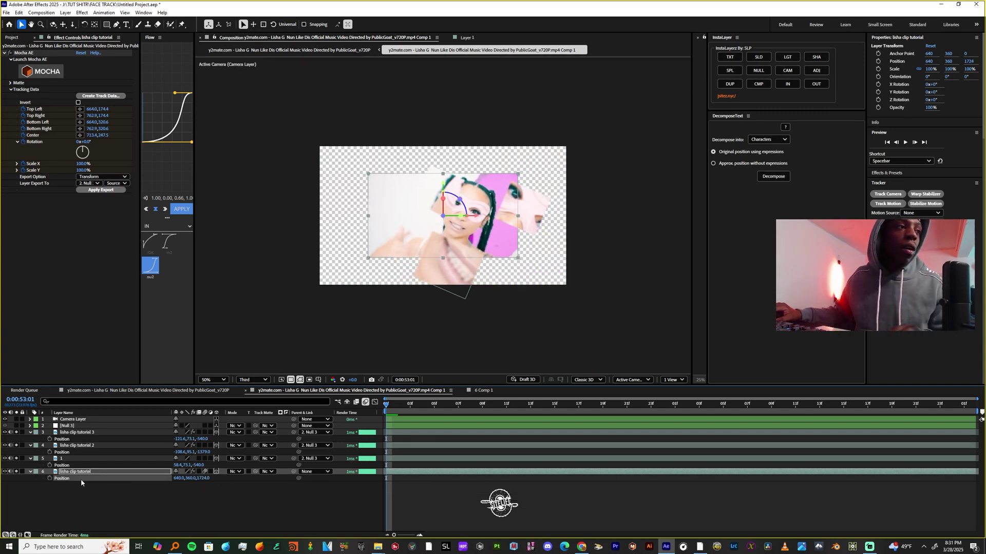
Scale the original clip to 219% and set its Z position to 2511 so it fills the frame.
{"action": "key", "text": "s"}
{"action": "left_click_drag", "start_coordinate": [185, 479], "coordinate": [533, 509]}
{"action": "key", "text": "p"}
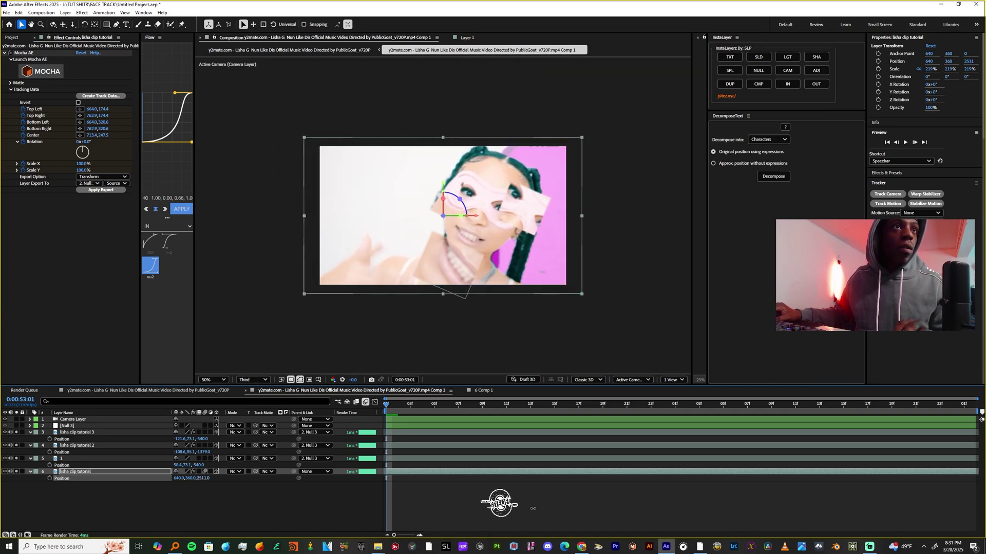
Preview the animation, keyframe the camera's point of interest and position at the start, and dolly it to about 717.9, 338.4, -1224.9 at 0:00:55:01.
{"action": "key", "text": "space"}
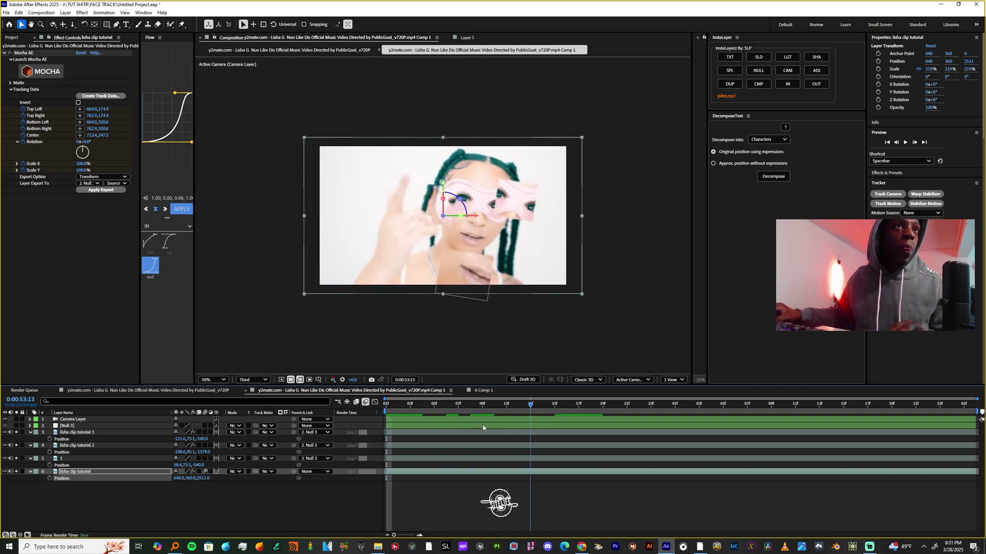
{"action": "key", "text": "space"}
{"action": "left_click", "coordinate": [68, 421]}
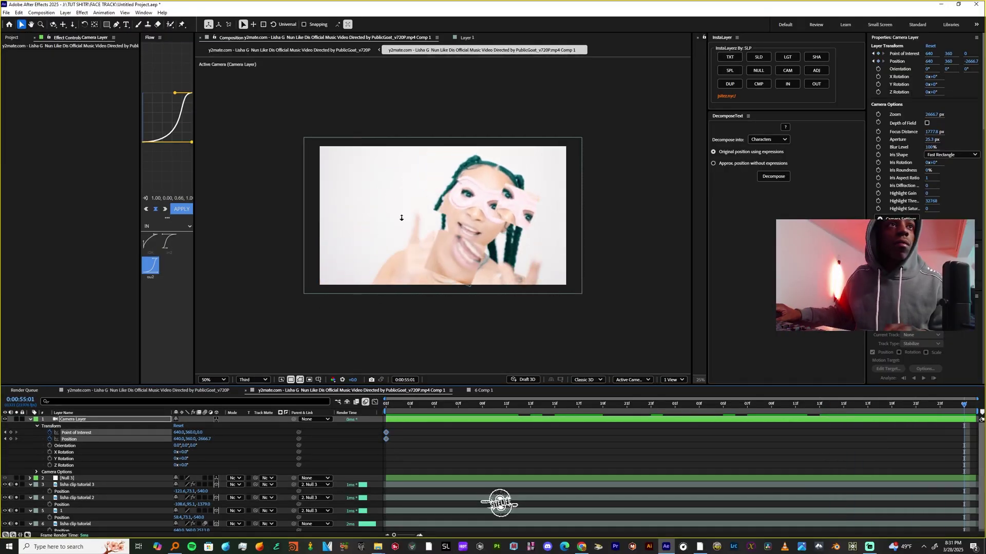
{"action": "key", "text": "c"}
{"action": "key", "text": "c"}
{"action": "left_click_drag", "start_coordinate": [469, 211], "coordinate": [479, 197]}
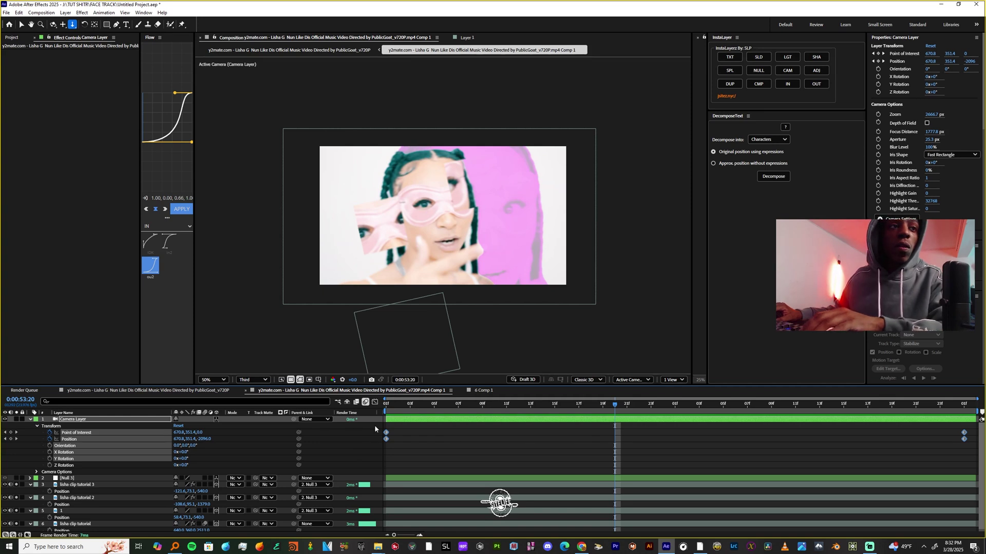
Easy-ease the camera keyframes and shape the speed graph into a steep start and a steep end, and preview the move.
{"action": "key", "text": "F9"}
{"action": "left_click", "coordinate": [375, 403]}
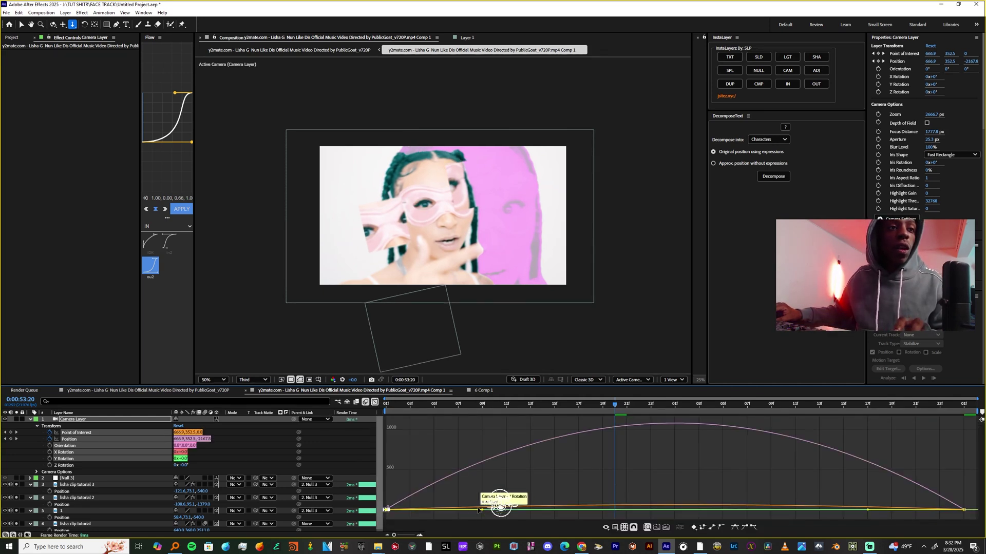
{"action": "left_click_drag", "start_coordinate": [483, 511], "coordinate": [407, 502]}
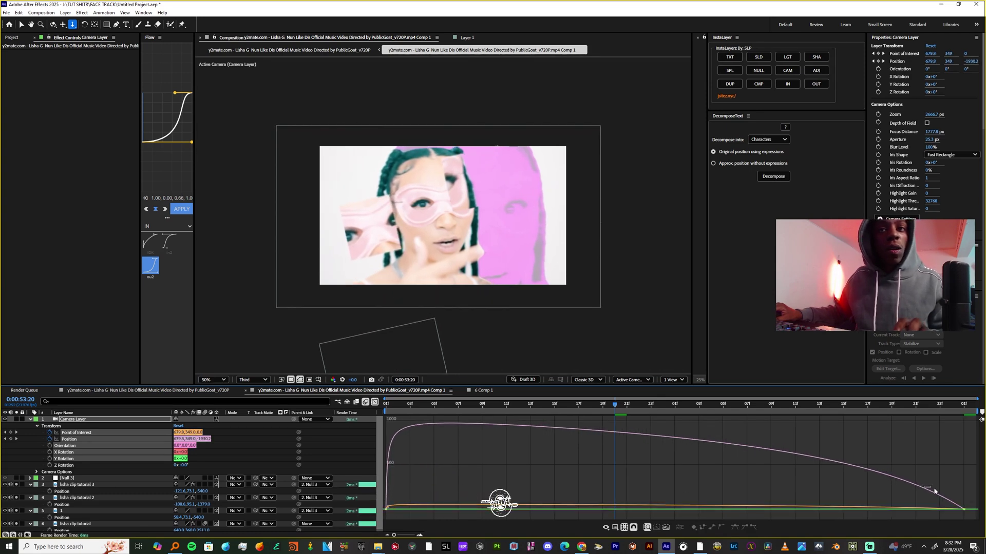
{"action": "left_click_drag", "start_coordinate": [936, 491], "coordinate": [972, 517]}
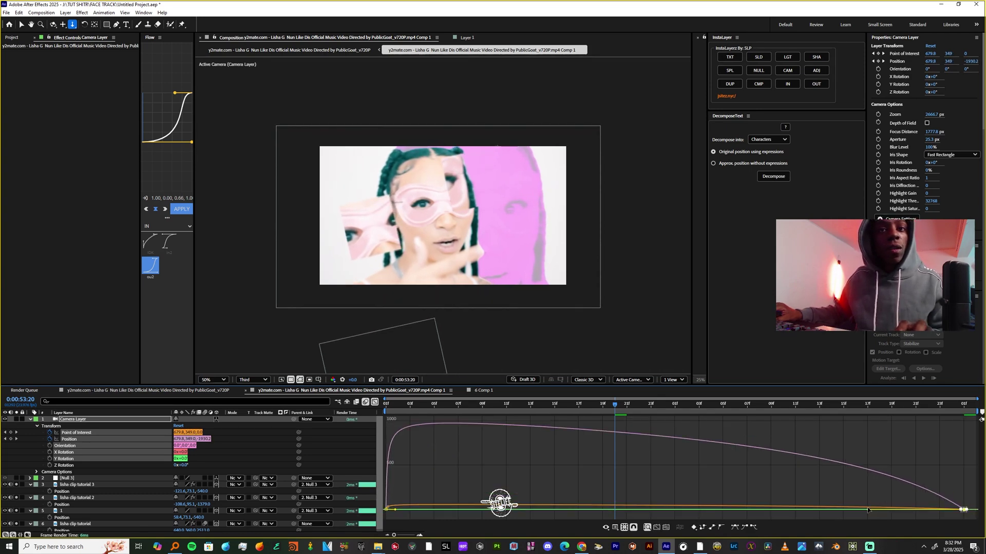
{"action": "left_click_drag", "start_coordinate": [868, 510], "coordinate": [954, 513]}
{"action": "key", "text": "space"}
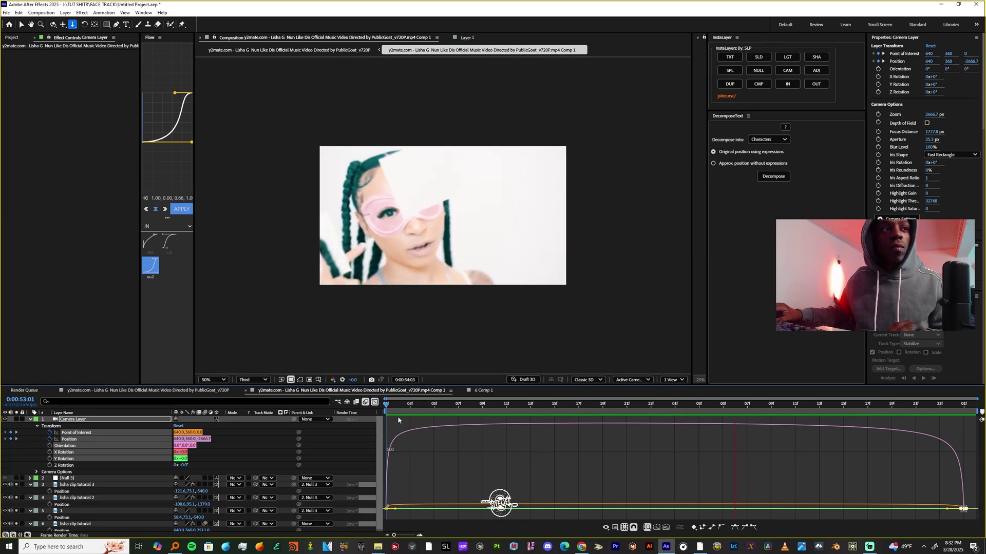
{"action": "key", "text": "space"}
Readjust the camera's dolly distance at 0:00:55:01 and preview the move from the first frame.
{"action": "left_click_drag", "start_coordinate": [948, 407], "coordinate": [963, 411]}
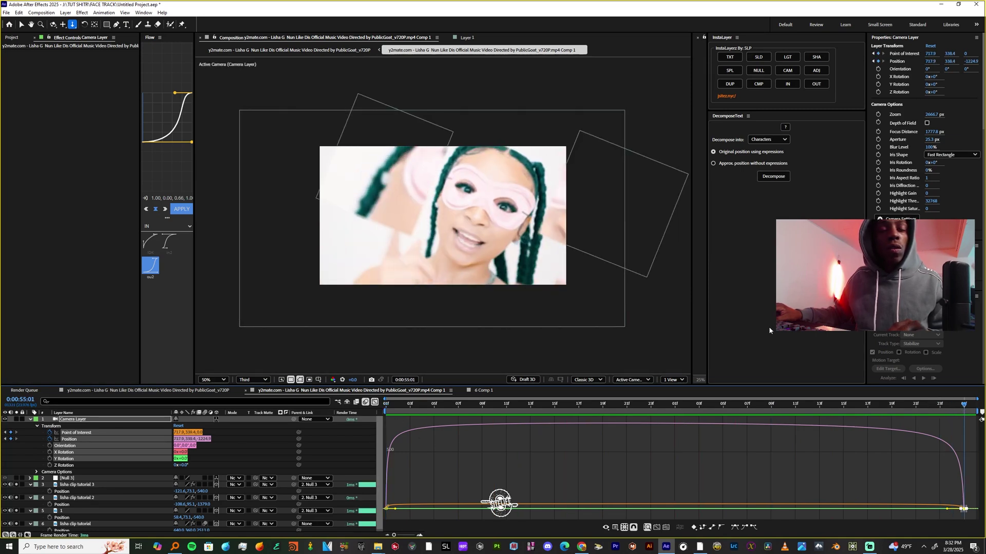
{"action": "left_click_drag", "start_coordinate": [479, 205], "coordinate": [513, 85]}
{"action": "key", "text": "space"}
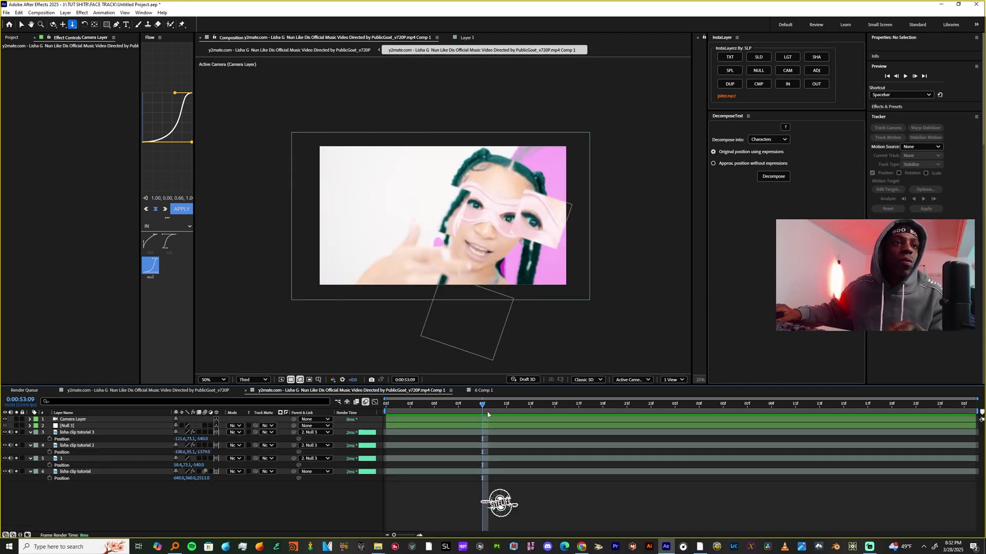
{"action": "left_click_drag", "start_coordinate": [488, 415], "coordinate": [362, 448]}
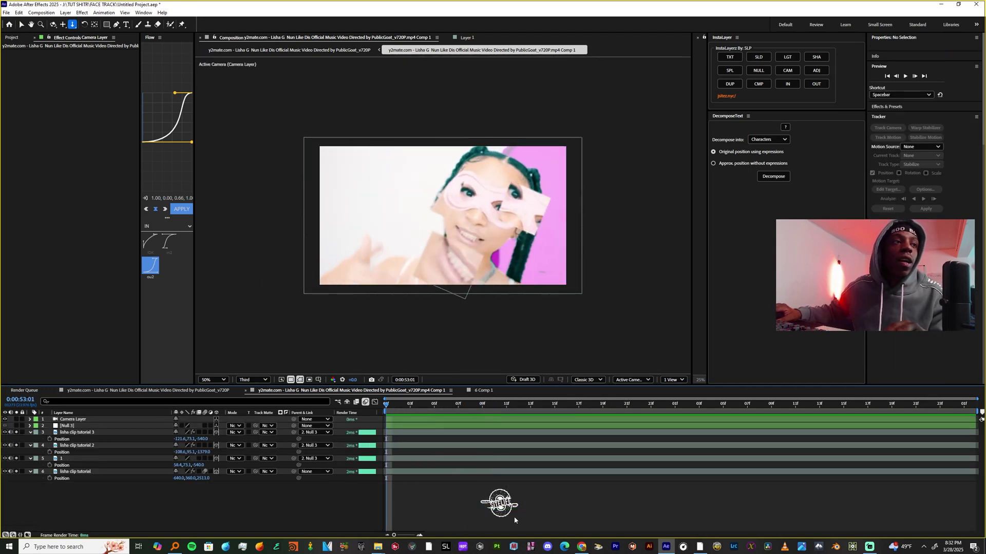
Reposition the mouth cutout, lisha clip tutorial 2, to -98.7, 72.2, -1379.
{"action": "left_click", "coordinate": [83, 473]}
{"action": "left_click", "coordinate": [66, 446]}
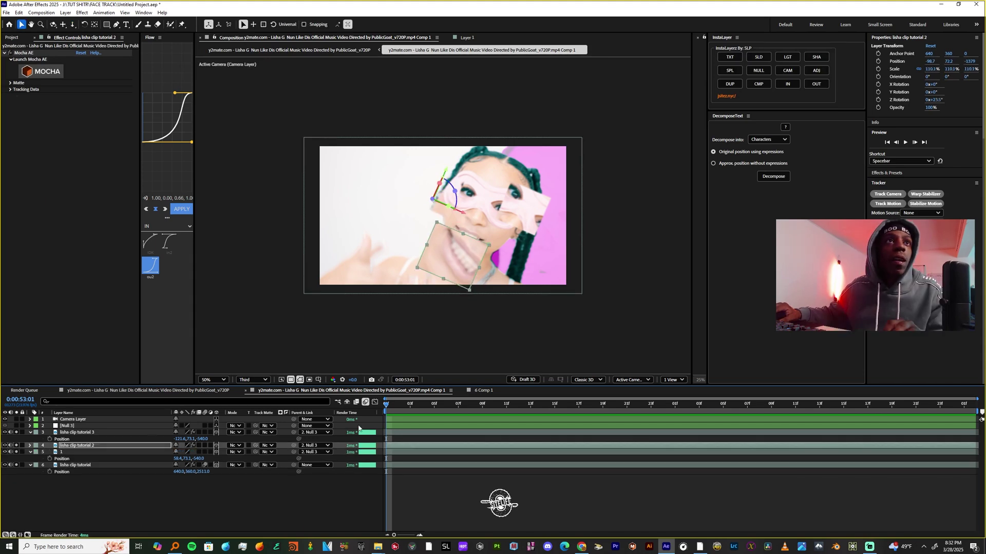
{"action": "left_click_drag", "start_coordinate": [359, 427], "coordinate": [378, 457]}
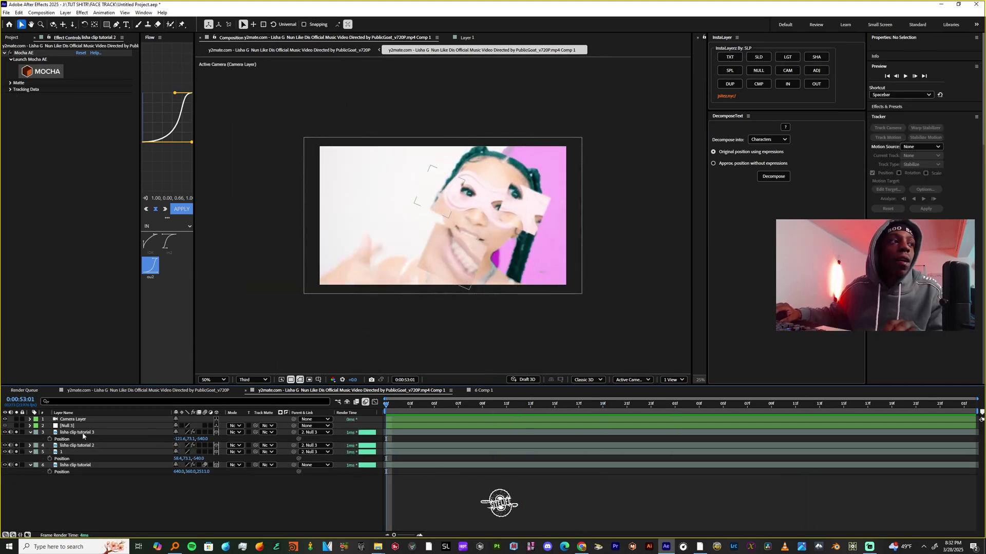
Apply S_DropShadow with a small shadow shift to lisha clip tutorial 3 and the mouth cutout lisha clip tutorial 2.
{"action": "left_click", "coordinate": [86, 433]}
{"action": "key", "text": "ctrl+space"}
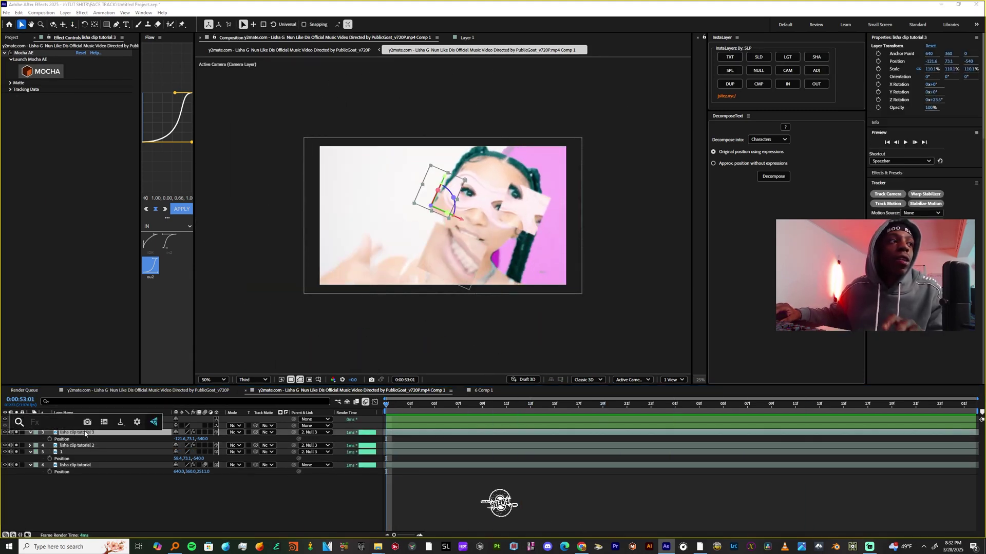
{"action": "type", "text": "drop"}
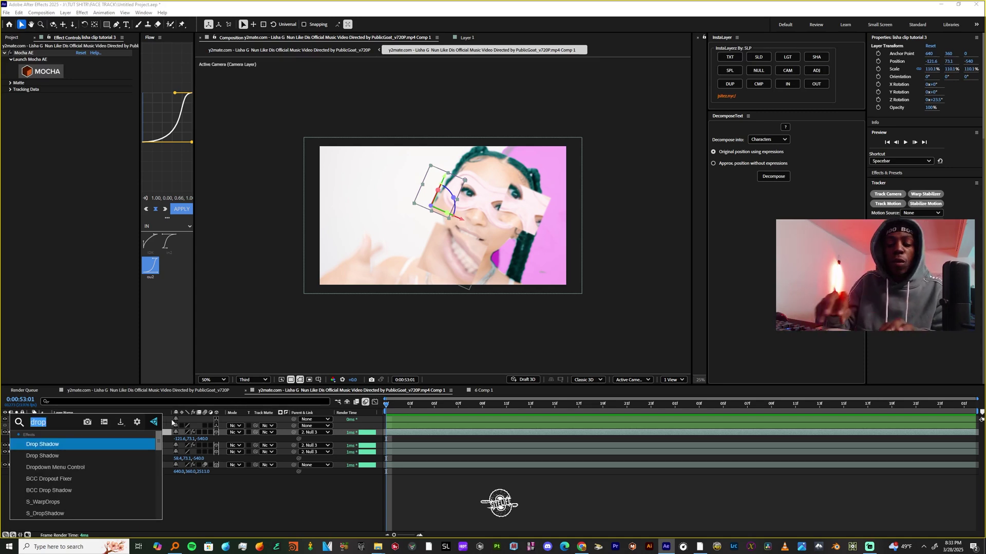
{"action": "type", "text": "s_drops"}
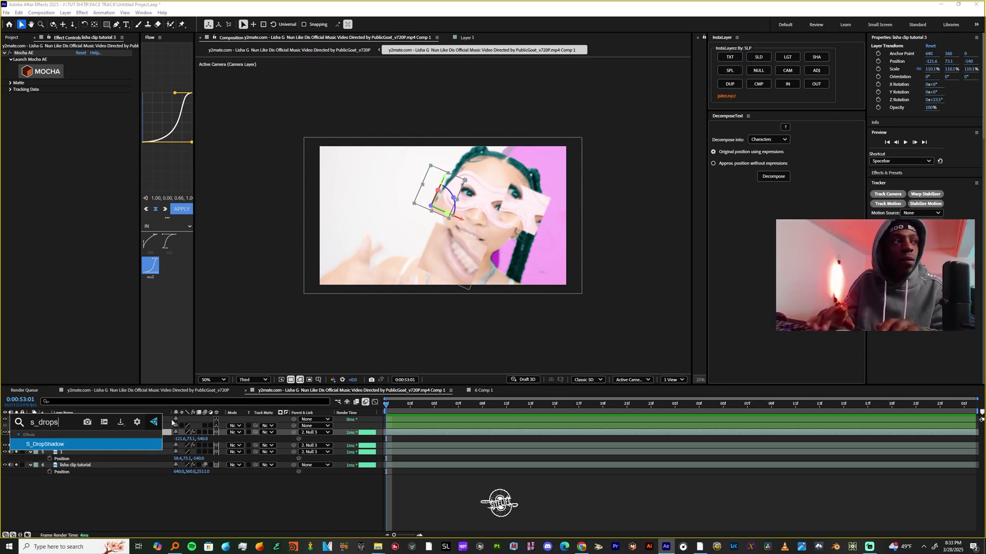
{"action": "key", "text": "Return"}
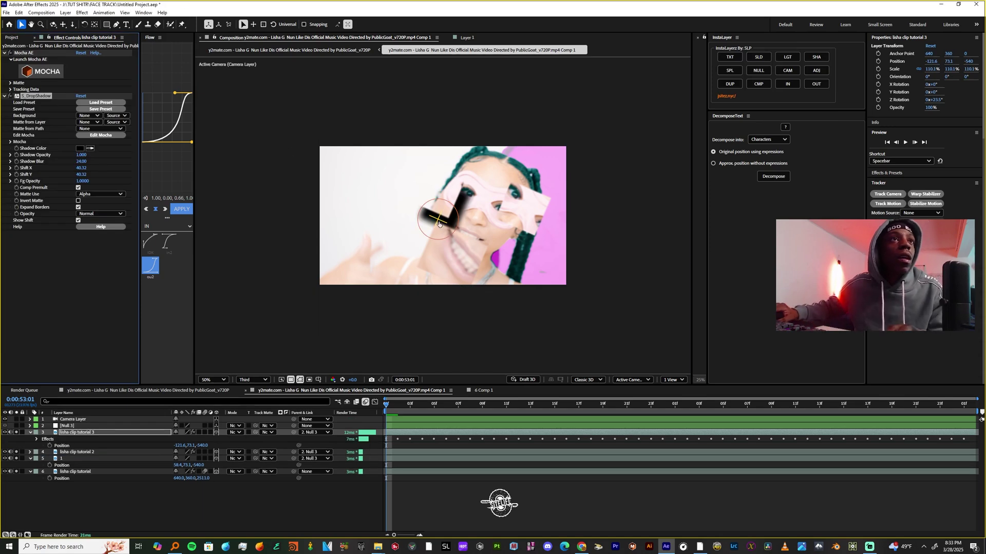
{"action": "left_click_drag", "start_coordinate": [439, 224], "coordinate": [432, 217]}
{"action": "left_click_drag", "start_coordinate": [432, 216], "coordinate": [428, 214]}
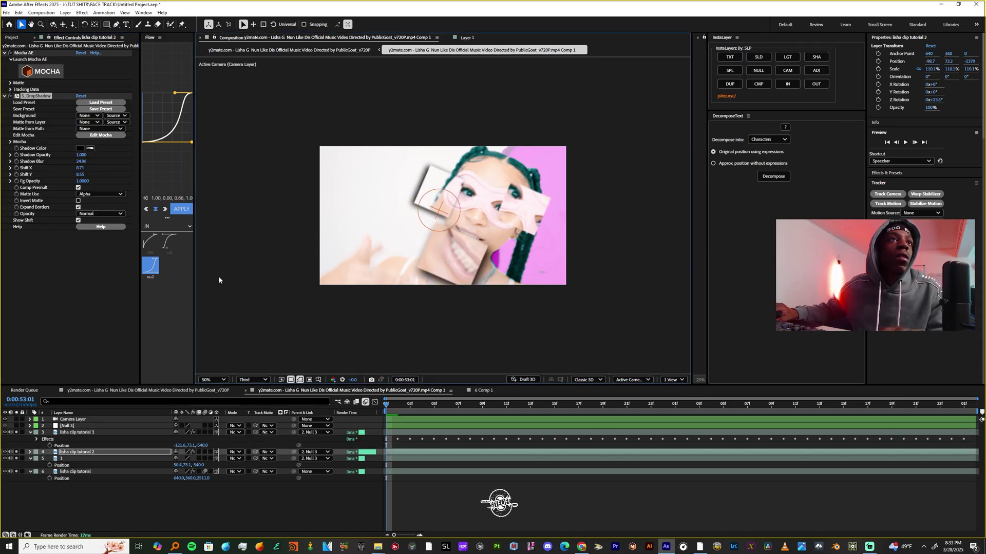
Paste the drop shadow onto layer 1 with a shift of about 6.76, -0.50, and preview the animation.
{"action": "key", "text": "ctrl+Down"}
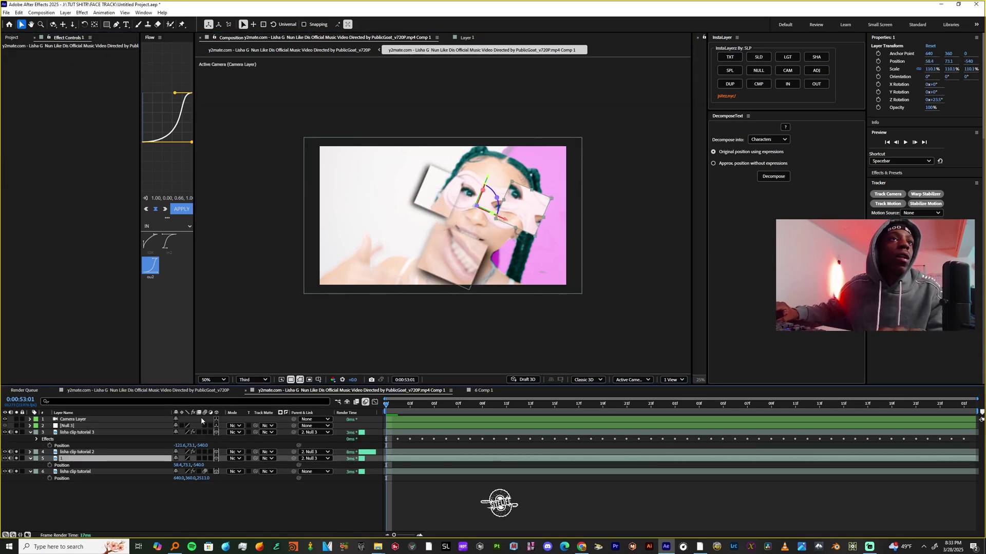
{"action": "key", "text": "ctrl+v"}
{"action": "key", "text": "space"}
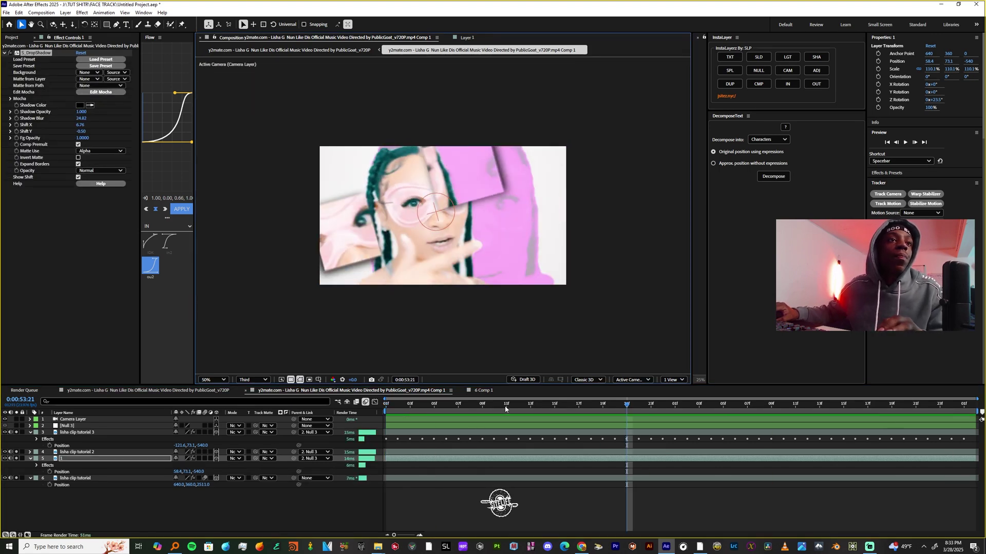
{"action": "key", "text": "space"}
Add an adjustment layer above Null 3, apply FilmConvert Pro 2.36 to it, and preview the look.
{"action": "left_click", "coordinate": [72, 426]}
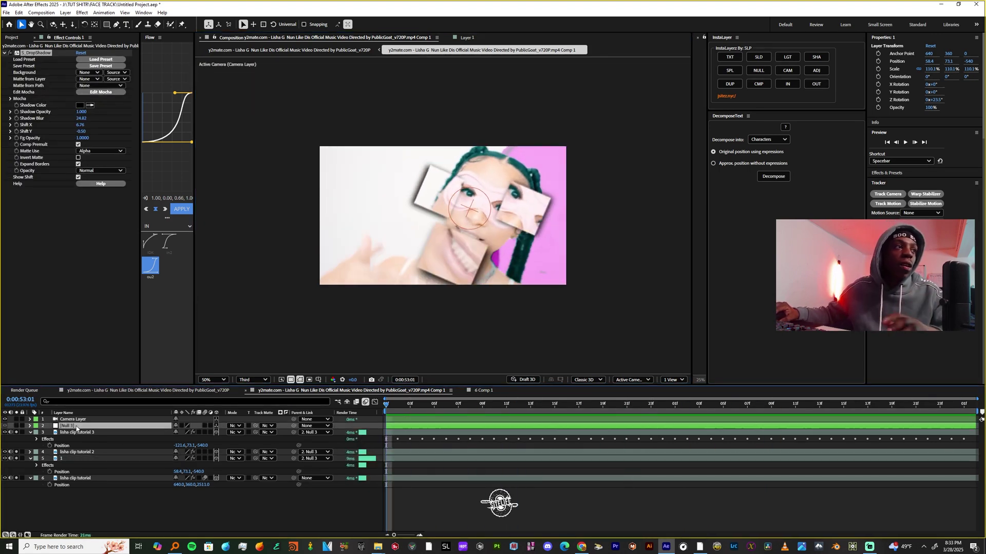
{"action": "key", "text": "ctrl+alt+y"}
{"action": "key", "text": "ctrl+space"}
{"action": "type", "text": "film"}
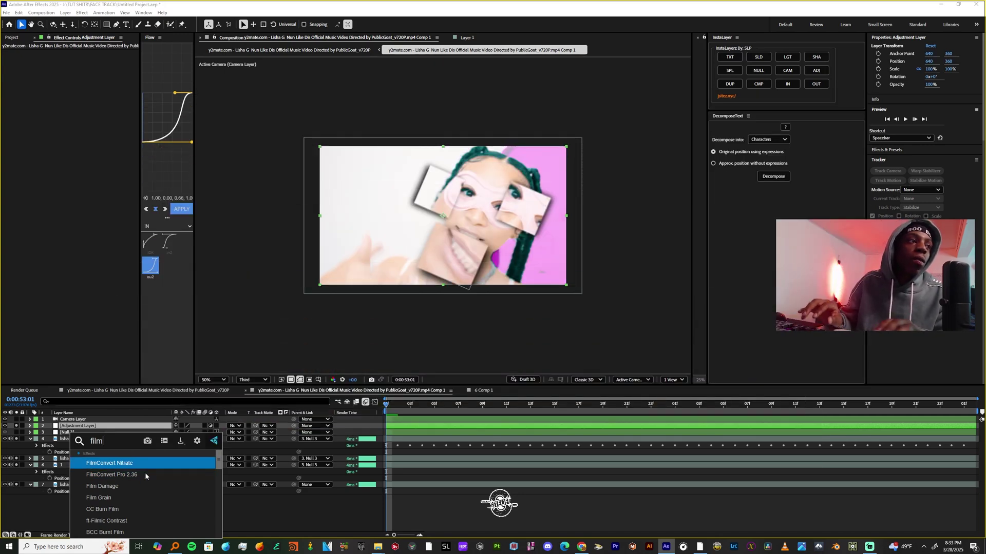
{"action": "left_click", "coordinate": [144, 475]}
{"action": "key", "text": "space"}
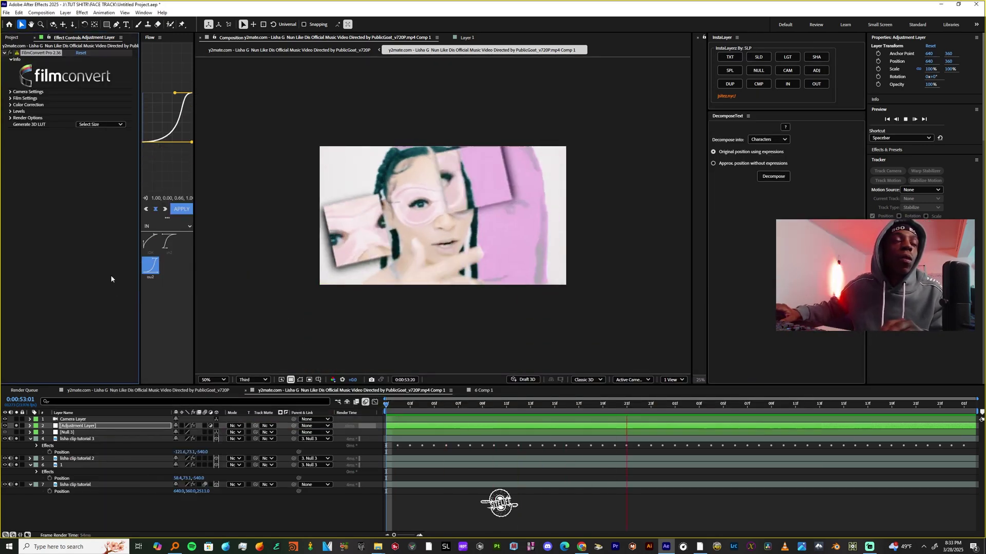
Add an adjustment layer above the FilmConvert one, apply Apply Color LUT with the A Roll 1_12.SKY LUT file, and preview the look.
{"action": "key", "text": "ctrl+alt+y"}
{"action": "key", "text": "ctrl+space"}
{"action": "type", "text": "c"}
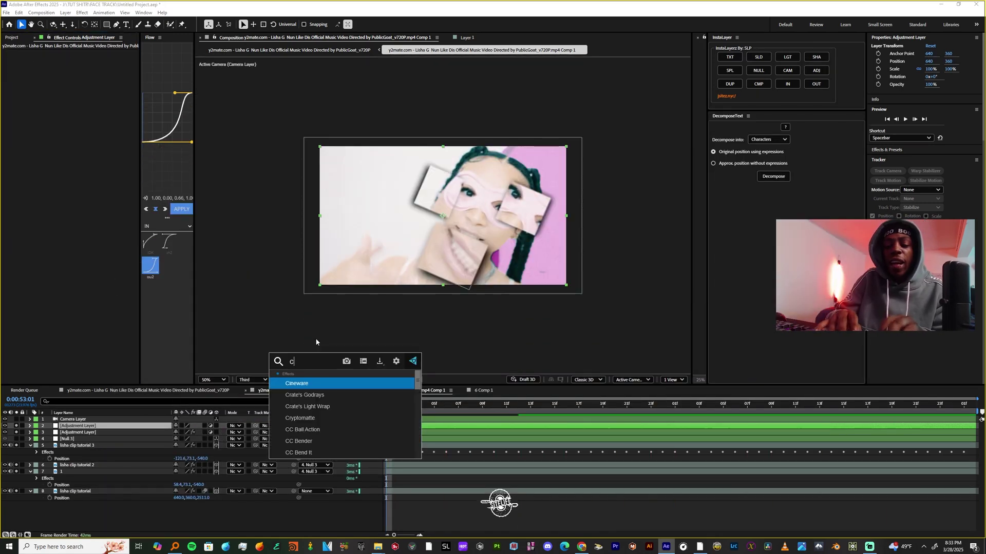
{"action": "type", "text": "olor"}
{"action": "key", "text": "Return"}
{"action": "double_click", "coordinate": [564, 163]}
{"action": "key", "text": "space"}
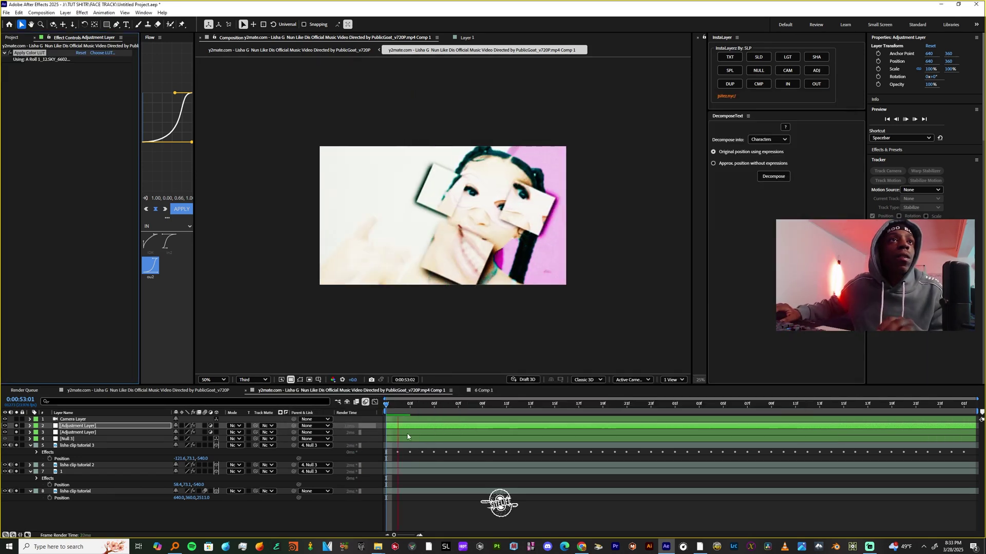
Lower the opacity of the LUT adjustment layer to 20%.
{"action": "key", "text": "space"}
{"action": "key", "text": "t"}
{"action": "left_click_drag", "start_coordinate": [177, 433], "coordinate": [1, 458]}
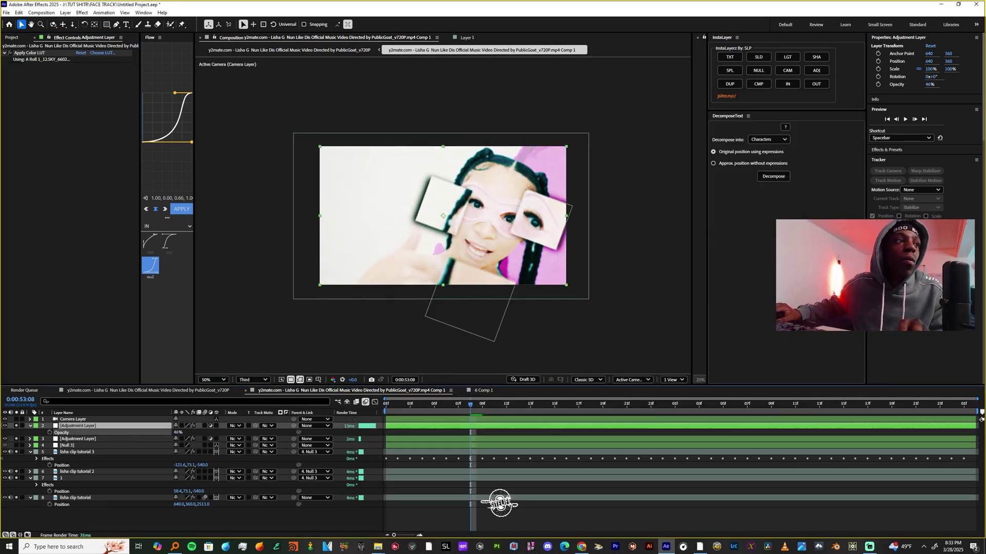
Apply Lumetri Color to the LUT adjustment layer, place it above Apply Color LUT in the effect order, and expand its Curves controls.
{"action": "key", "text": "ctrl+space"}
{"action": "type", "text": "lum"}
{"action": "key", "text": "Return"}
{"action": "left_click_drag", "start_coordinate": [34, 66], "coordinate": [34, 52]}
{"action": "left_click", "coordinate": [10, 66]}
{"action": "left_click", "coordinate": [11, 65]}
{"action": "left_click", "coordinate": [10, 73]}
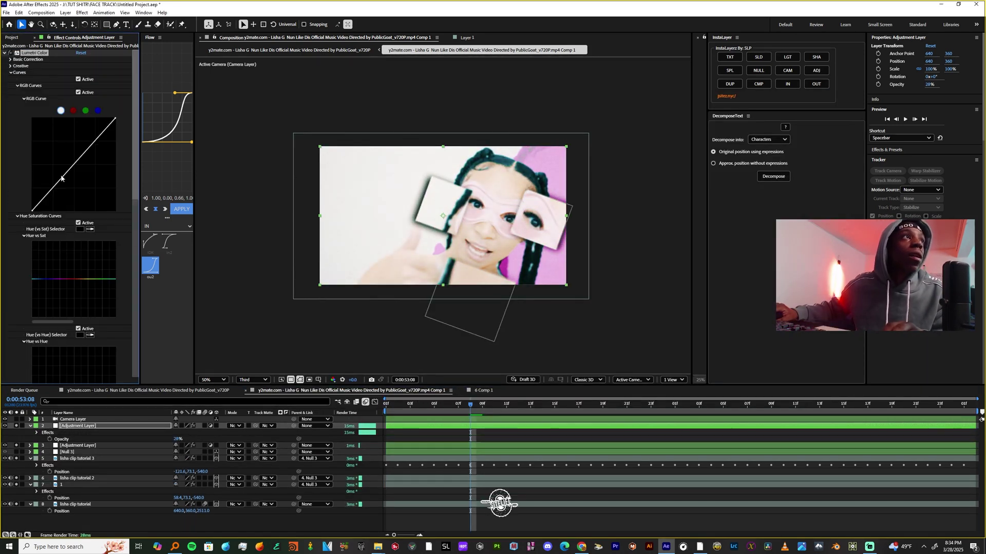
Collapse the Lumetri Color settings, switch off the FilmConvert adjustment layer, and preview the graded animation.
{"action": "left_click", "coordinate": [4, 53]}
{"action": "left_click", "coordinate": [17, 445]}
{"action": "left_click", "coordinate": [4, 53]}
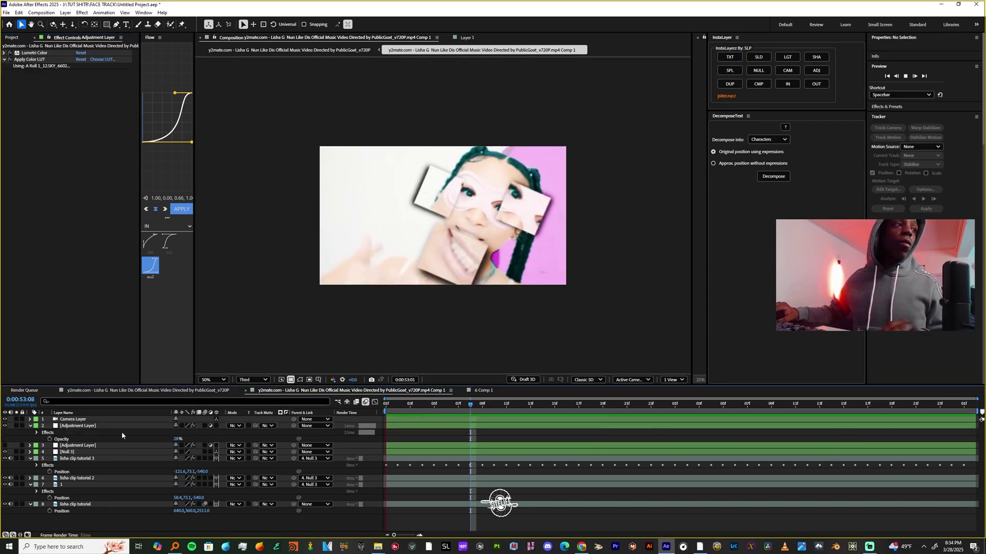
{"action": "key", "text": "space"}
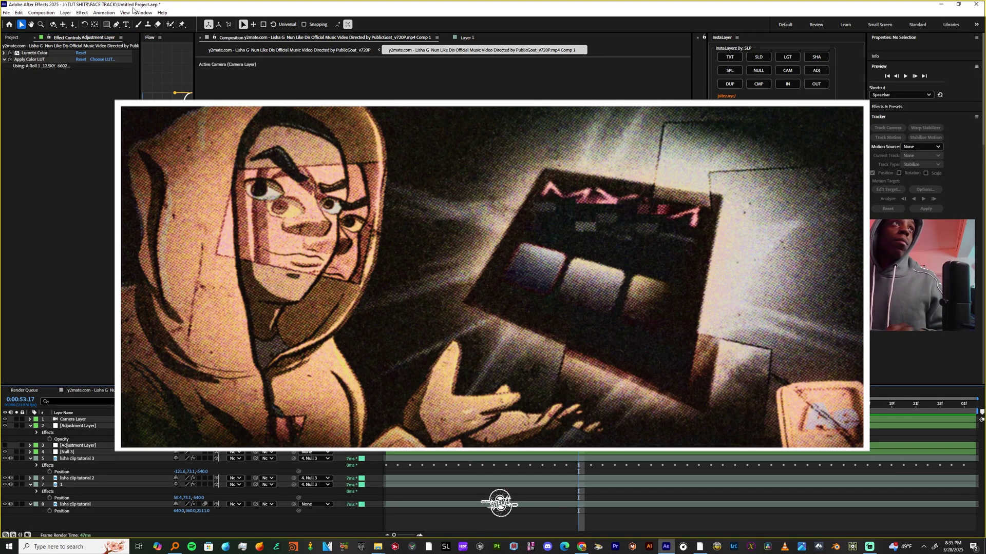
{"action": "left_click", "coordinate": [143, 12]}
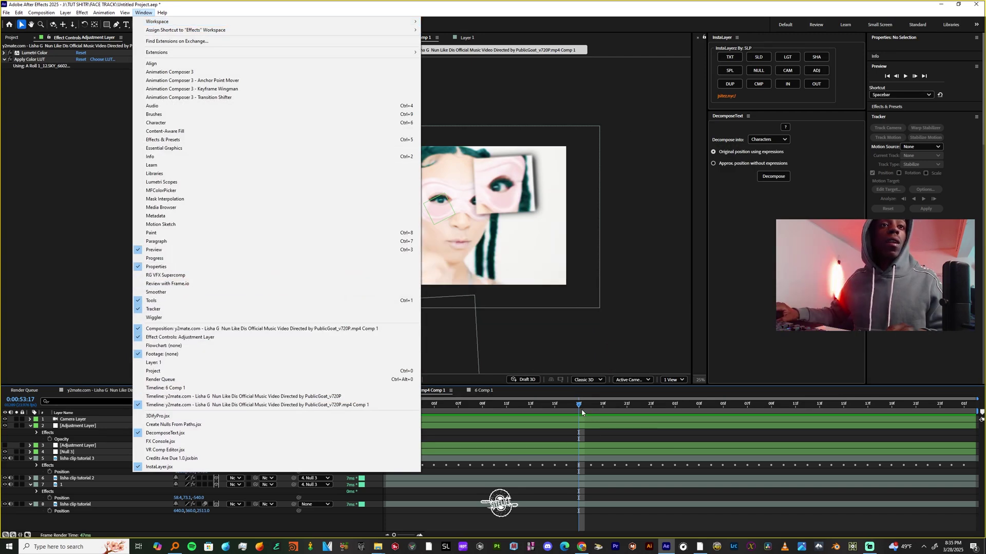
{"action": "left_click_drag", "start_coordinate": [582, 411], "coordinate": [387, 413]}
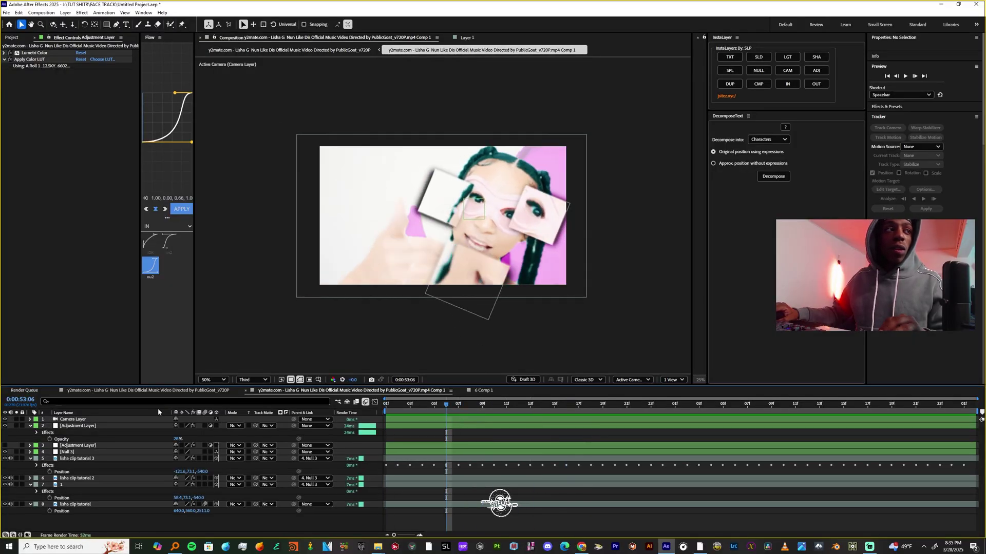
Add an adjustment layer below the Camera Layer, apply Posterize Time with a frame rate of 12, and preview the stepped motion.
{"action": "left_click", "coordinate": [105, 419]}
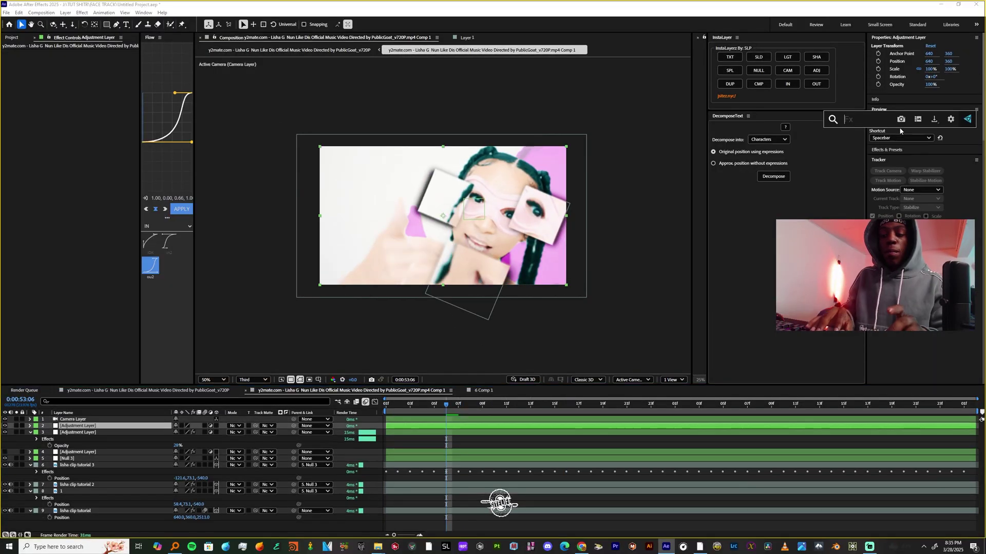
{"action": "type", "text": "post"}
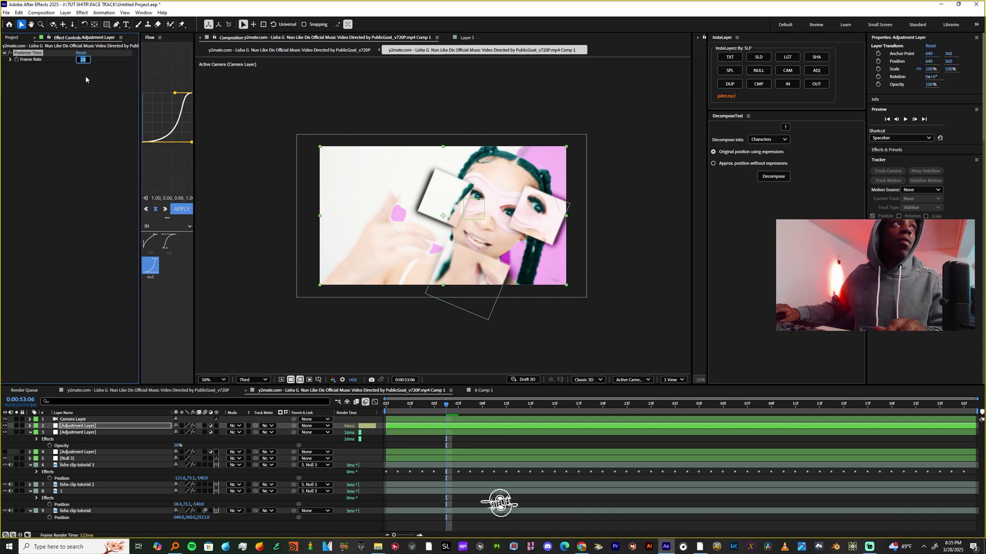
{"action": "key", "text": "space"}
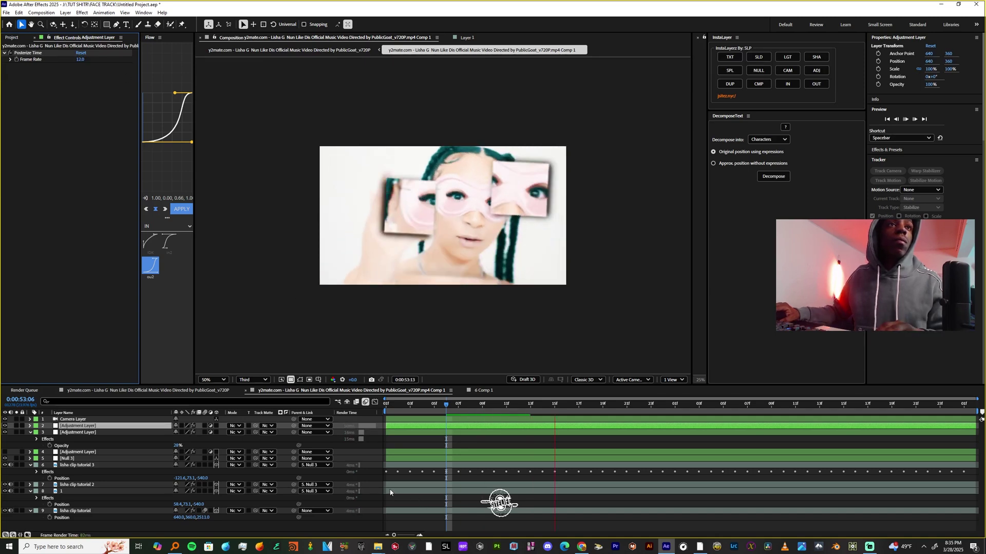
Add an adjustment layer above the Posterize Time layer, apply S_FilmDamage with flicker 0.200, and review the flicker across the animation.
{"action": "key", "text": "ctrl+alt+y"}
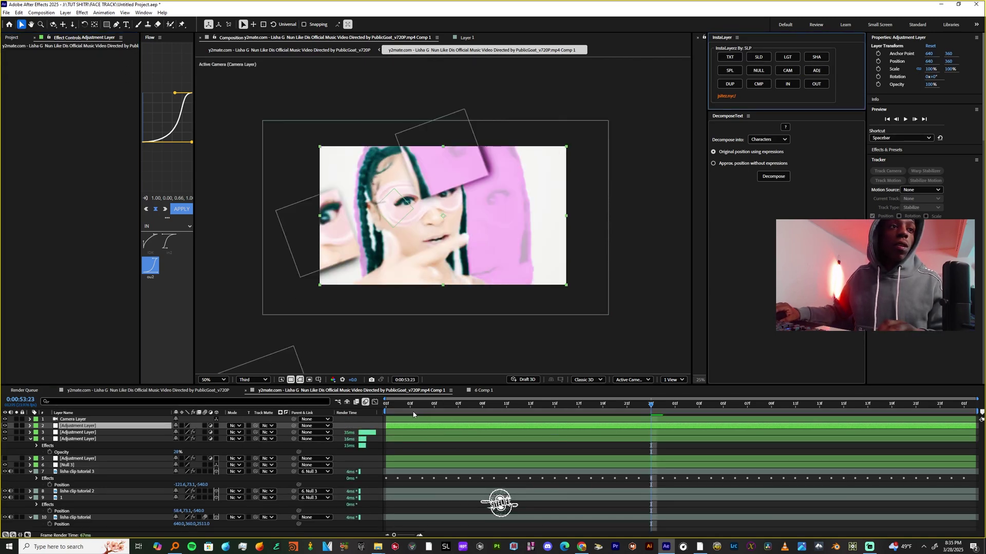
{"action": "key", "text": "Home"}
{"action": "key", "text": "ctrl+space"}
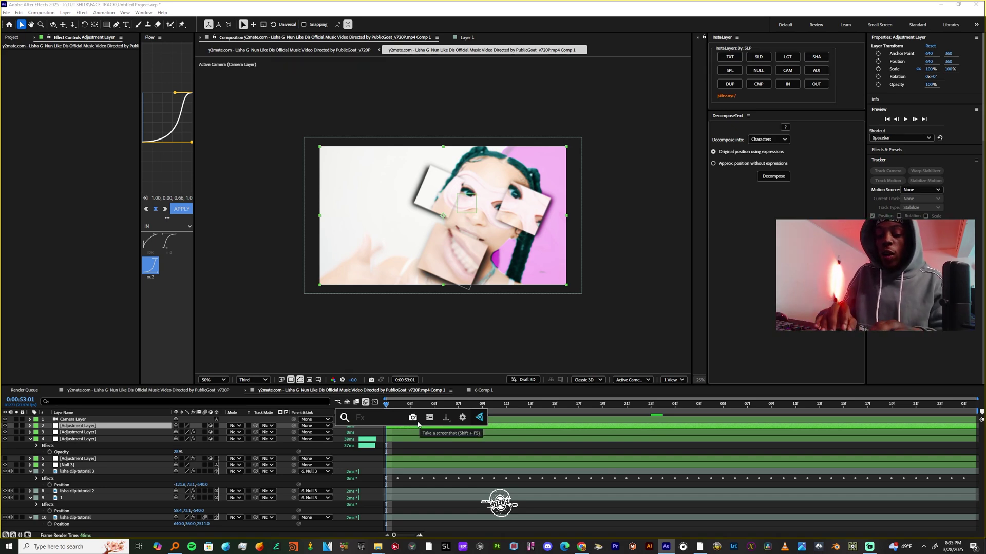
{"action": "type", "text": "defouc"}
{"action": "key", "text": "BackSpace"}
{"action": "key", "text": "BackSpace"}
{"action": "key", "text": "BackSpace"}
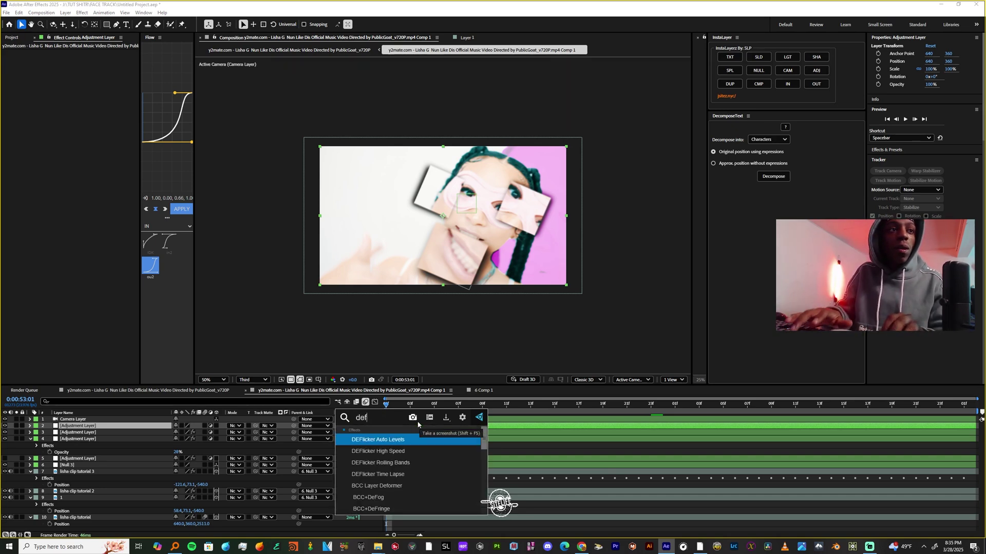
{"action": "key", "text": "Up"}
{"action": "key", "text": "Return"}
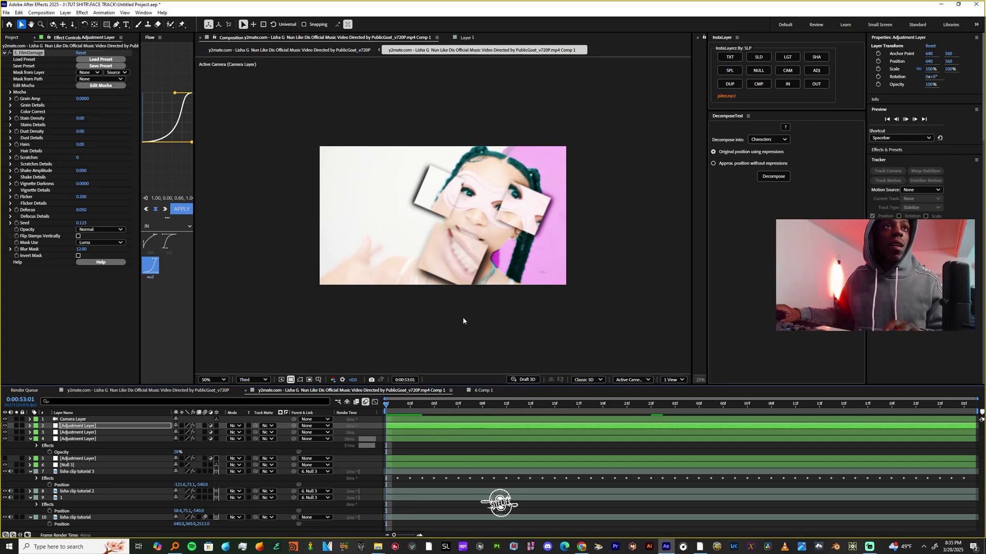
{"action": "key", "text": "space"}
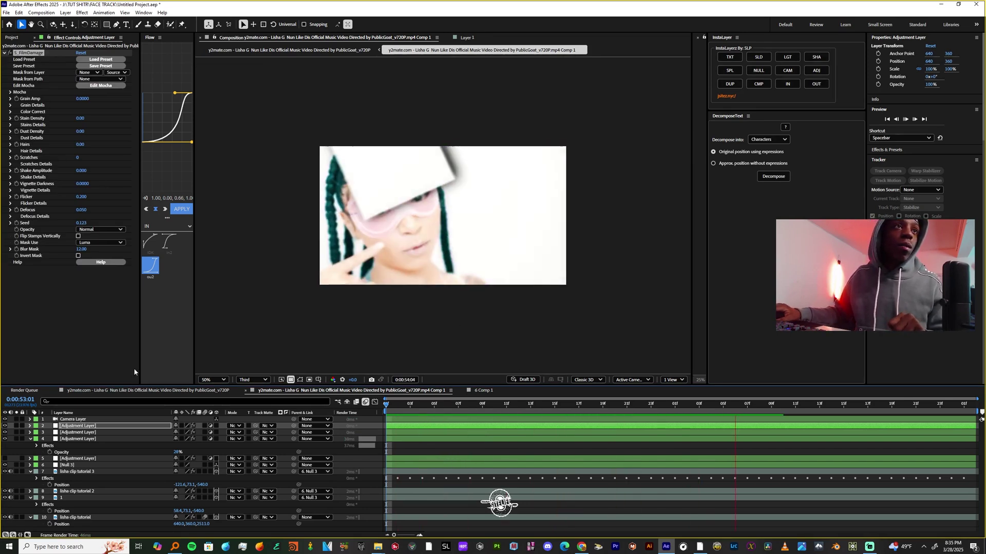
{"action": "key", "text": "space"}
{"action": "left_click_drag", "start_coordinate": [514, 410], "coordinate": [339, 427]}
{"action": "left_click_drag", "start_coordinate": [425, 410], "coordinate": [451, 441]}
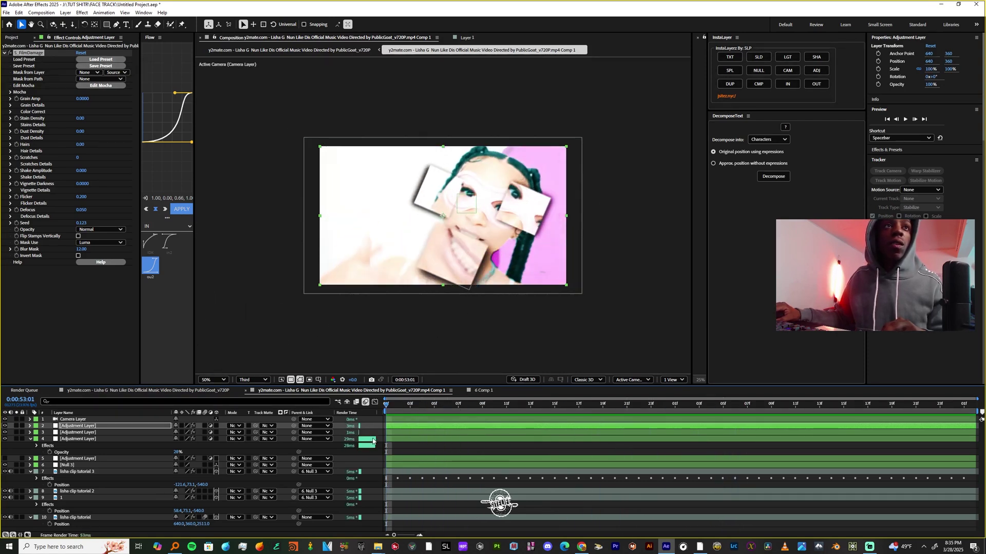